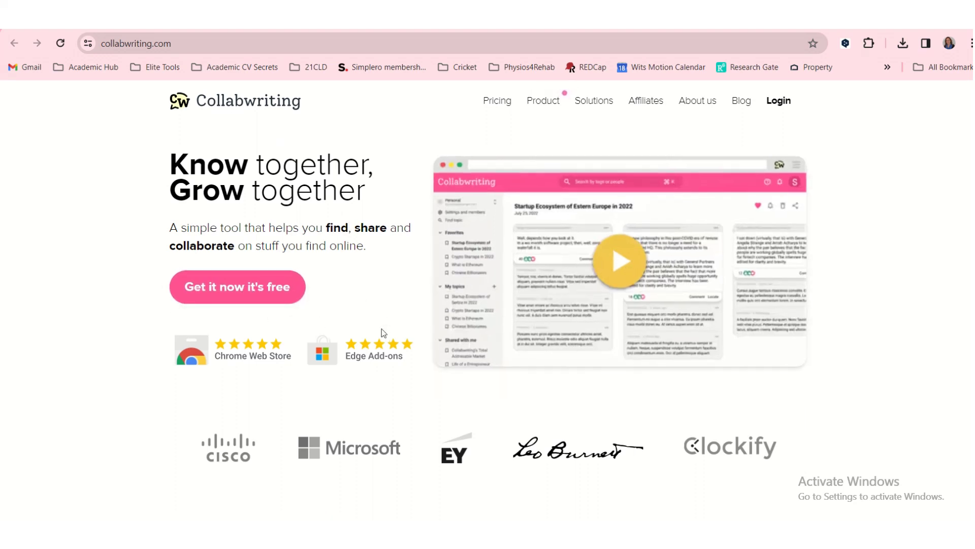
# Browse the Collabwriting homepage features and pricing, then open the extension's Chrome Web Store listing
pyautogui.scroll(-5, 382, 328)
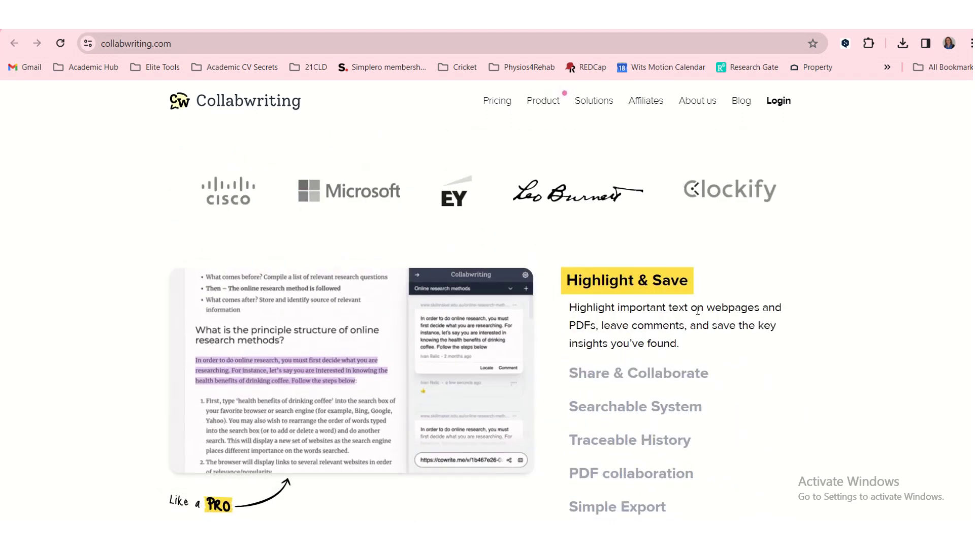
pyautogui.scroll(-1, 796, 311)
pyautogui.scroll(-6, 796, 313)
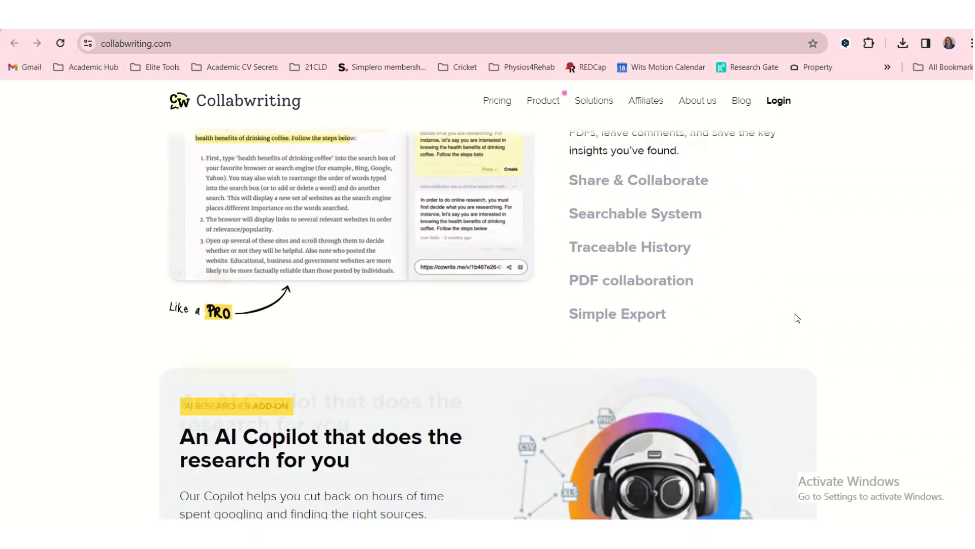
pyautogui.scroll(-3, 796, 315)
pyautogui.scroll(1, 798, 313)
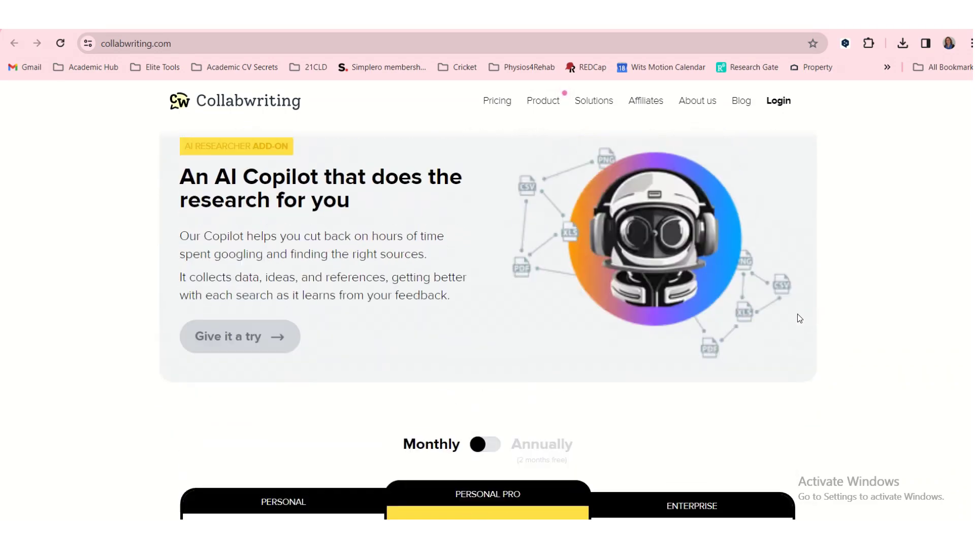
pyautogui.scroll(-7, 798, 313)
pyautogui.scroll(1, 798, 312)
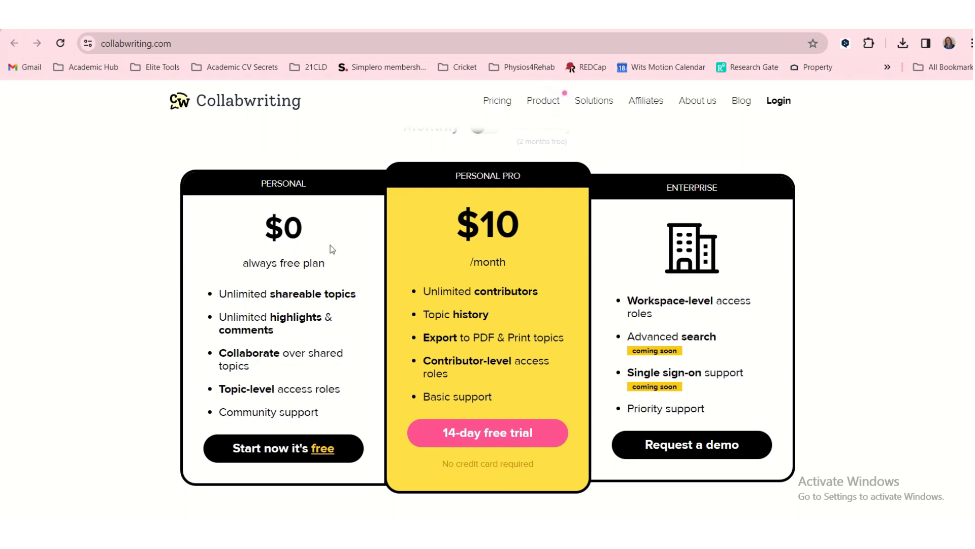
pyautogui.scroll(15, 305, 252)
pyautogui.scroll(4, 290, 256)
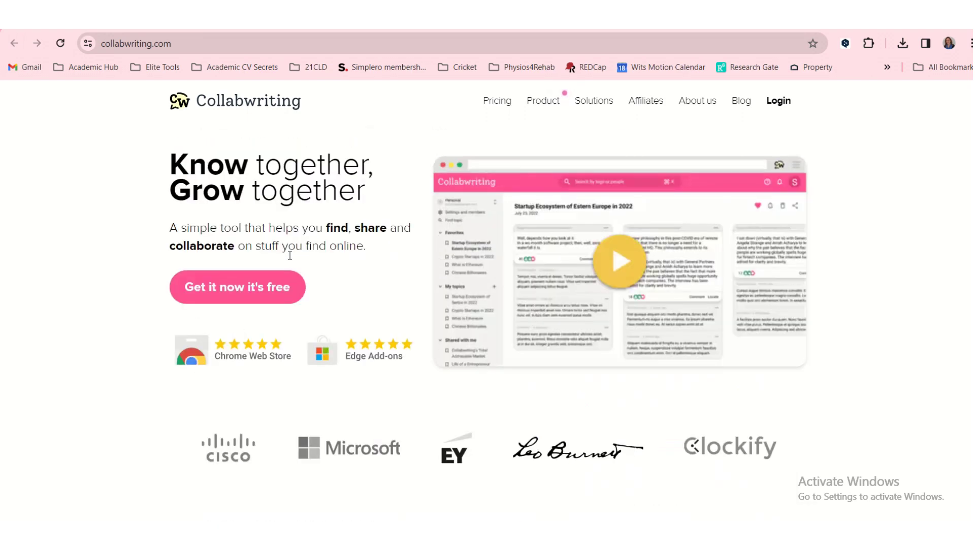
pyautogui.click(214, 292)
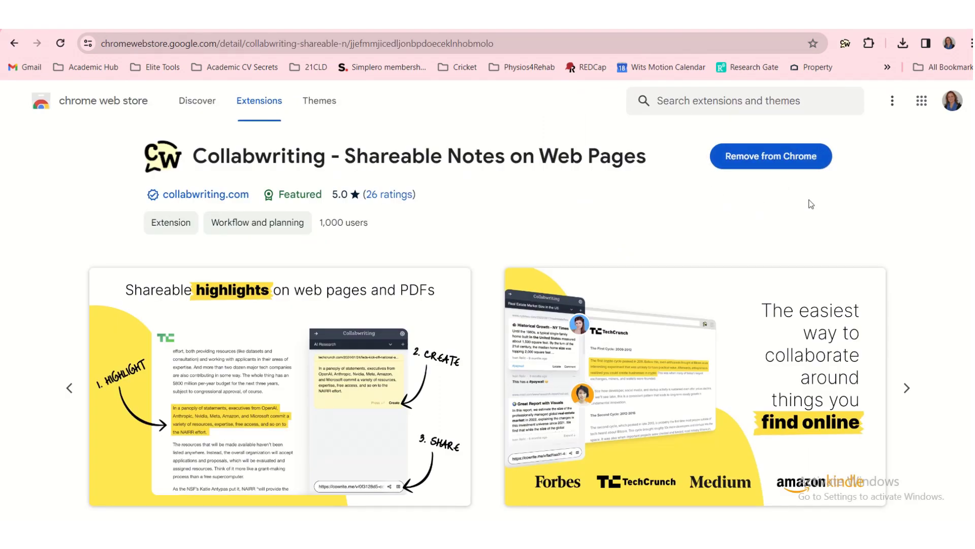
# Look over the extension's Overview and reviews, then go back to the Google new tab page
pyautogui.scroll(-9, 585, 236)
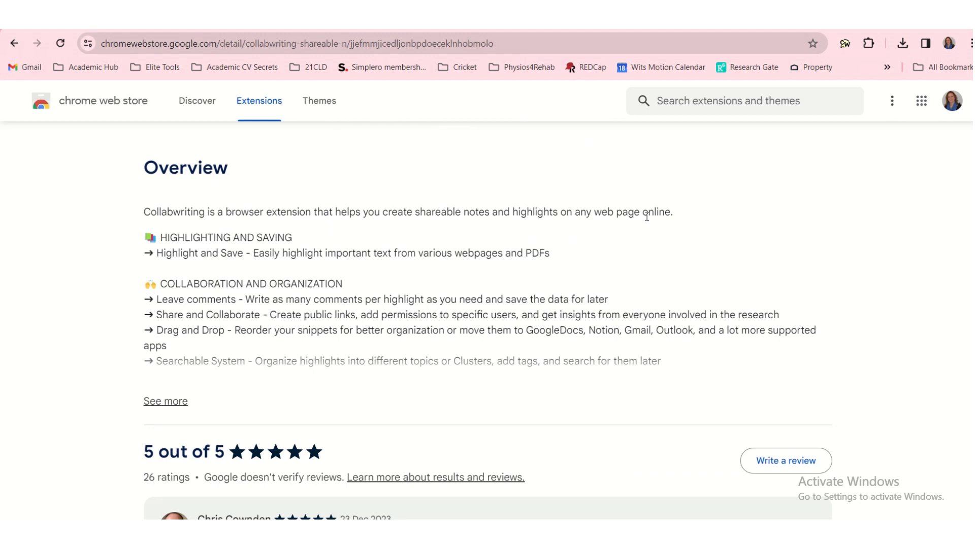
pyautogui.scroll(-2, 259, 316)
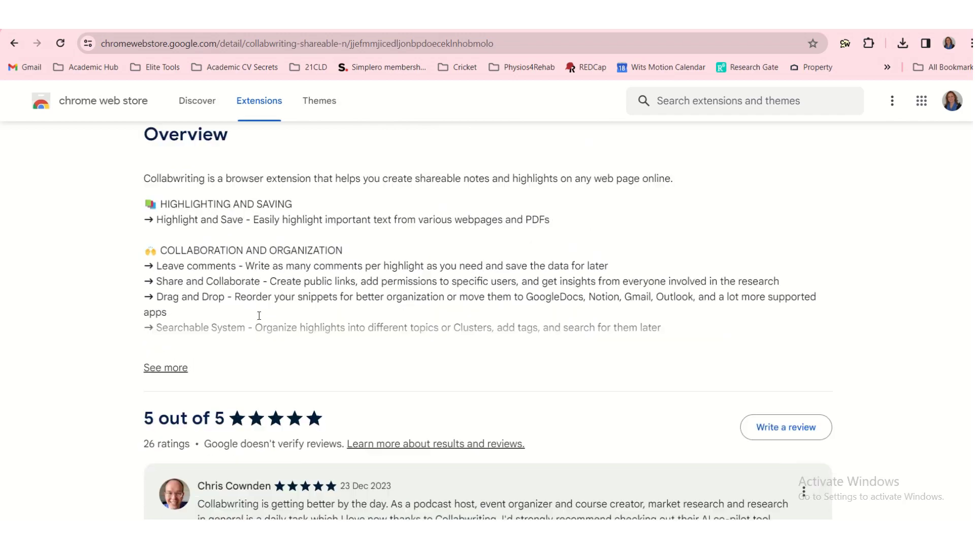
pyautogui.scroll(3, 253, 235)
pyautogui.scroll(1, 250, 235)
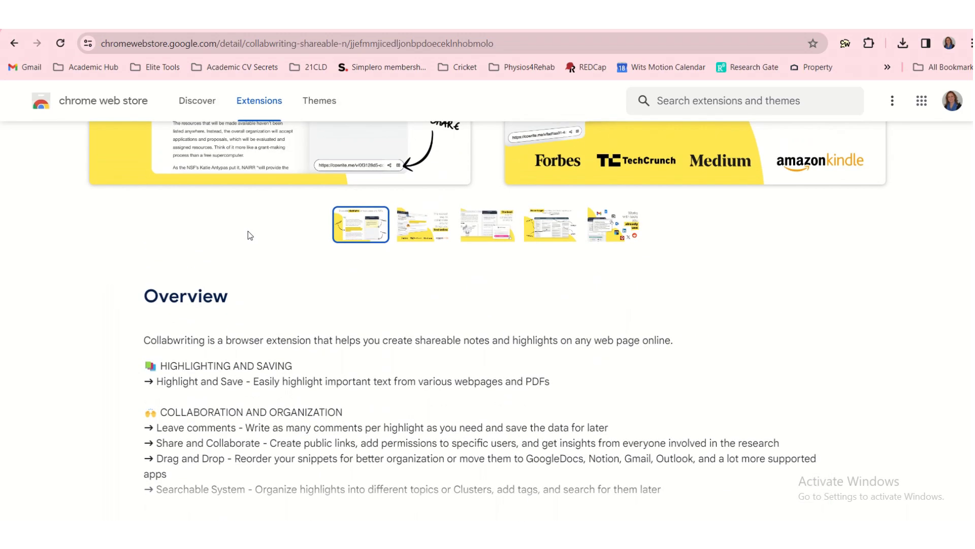
pyautogui.hotkey('alt', 'Left')
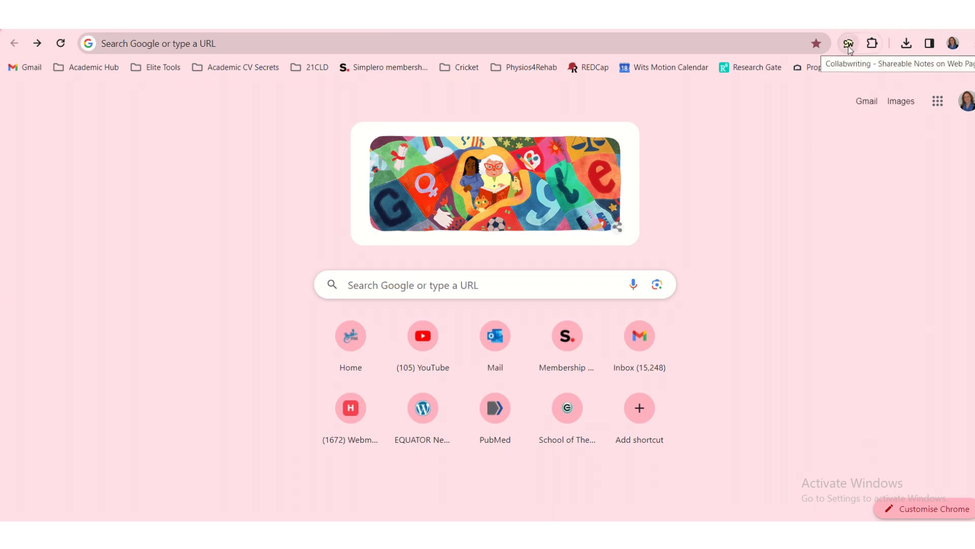
# Google the pasted research-capacity question and open the BMJ Open article with the Collabwriting panel
pyautogui.click(495, 285)
pyautogui.write('Which survey tools do researchers use to determine research capacity and capability in healthcare professionals?')
pyautogui.press('Return')
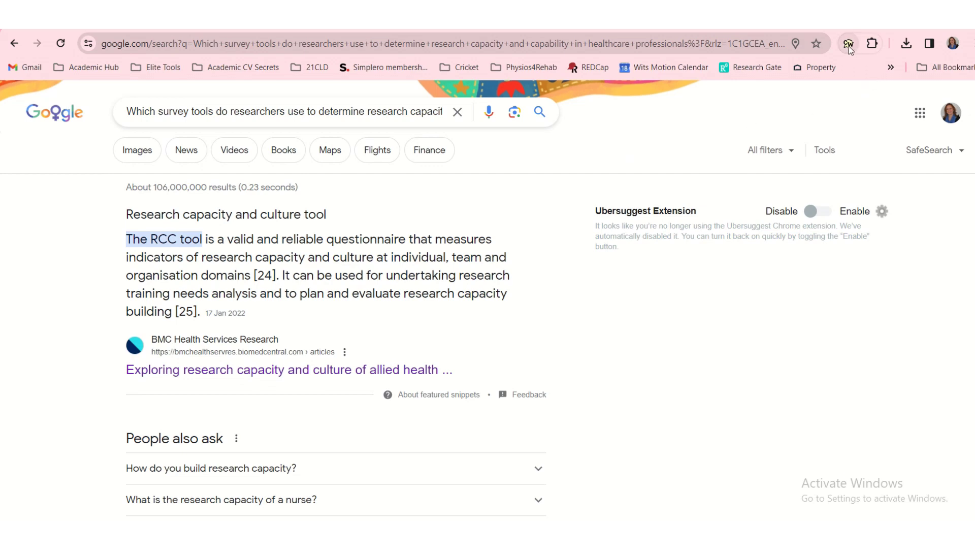
pyautogui.scroll(-10, 333, 355)
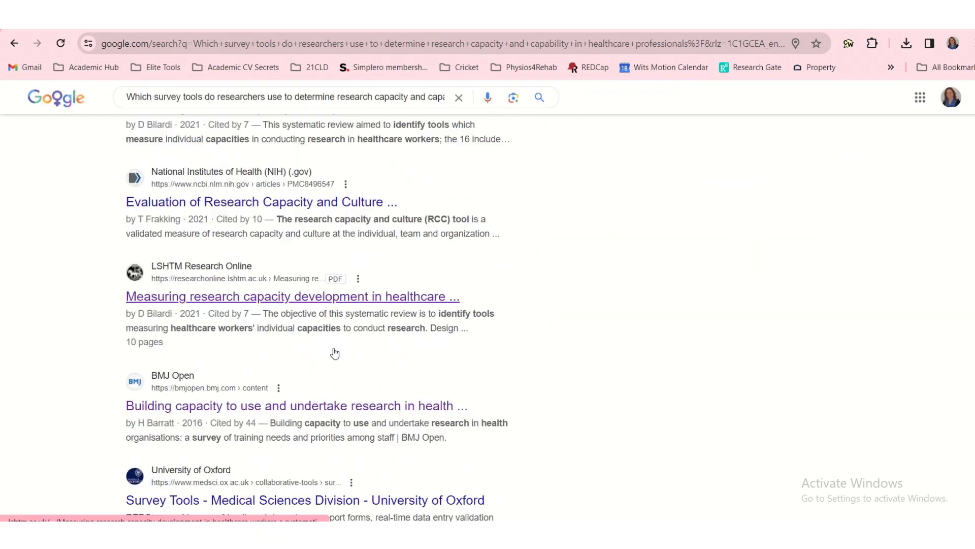
pyautogui.scroll(-1, 335, 353)
pyautogui.click(334, 339)
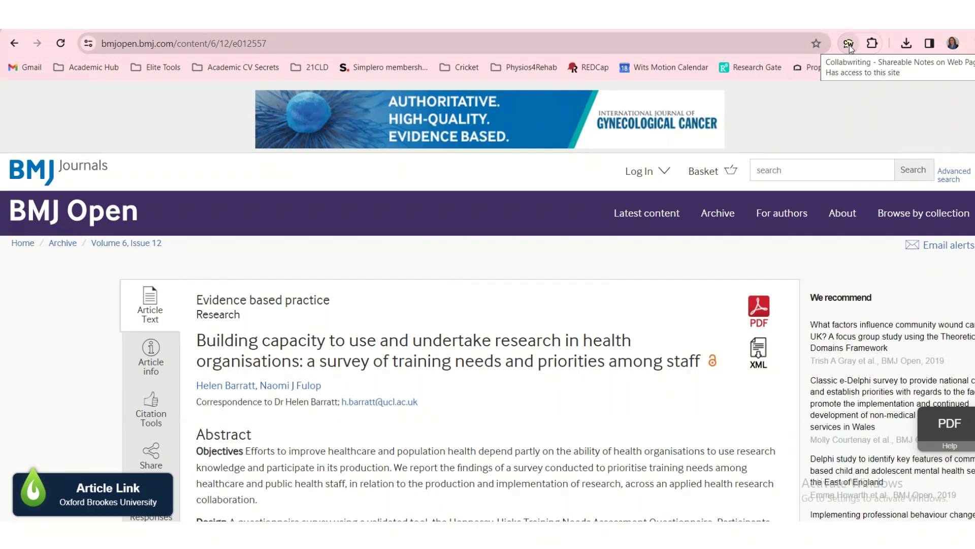
pyautogui.click(849, 44)
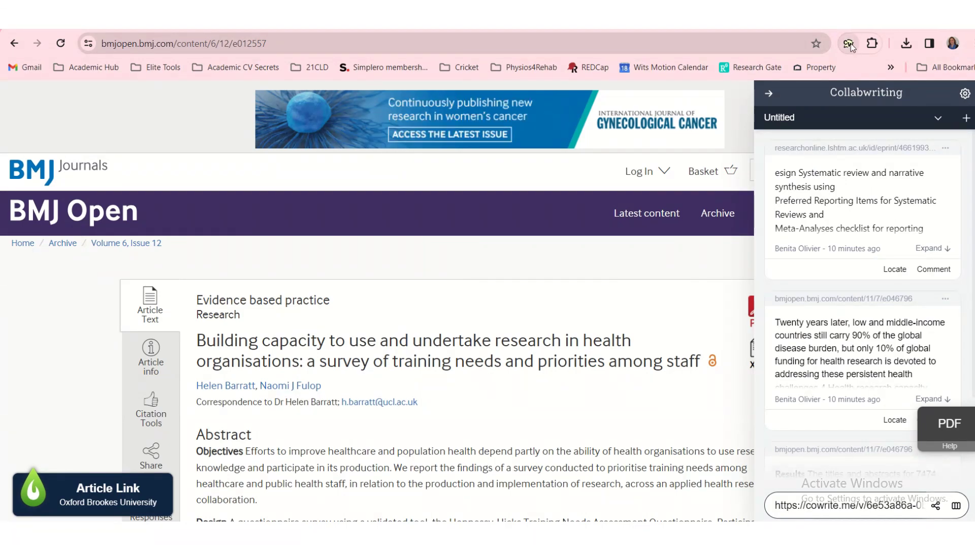
# Highlight the article's Conclusions paragraph and save it as a Collabwriting snippet
pyautogui.scroll(-5, 512, 353)
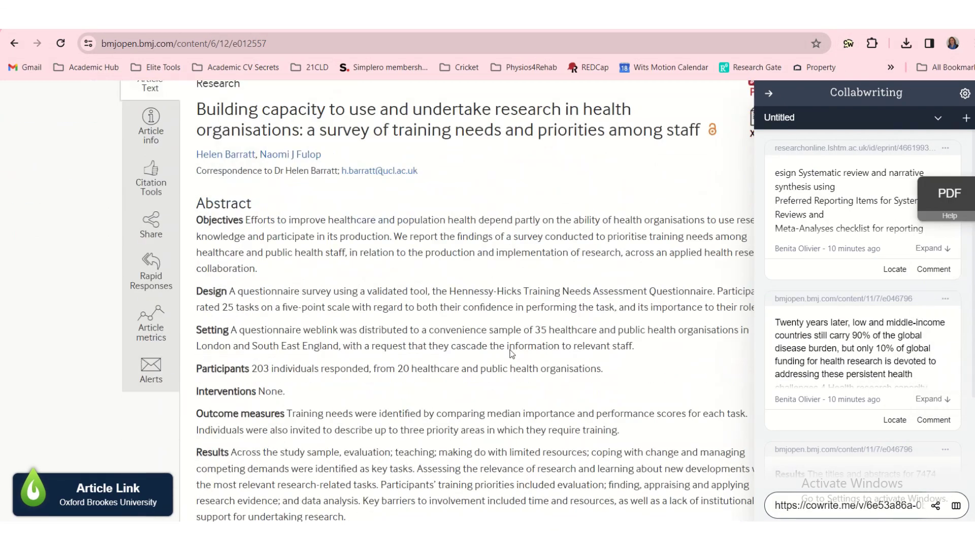
pyautogui.scroll(-7, 513, 353)
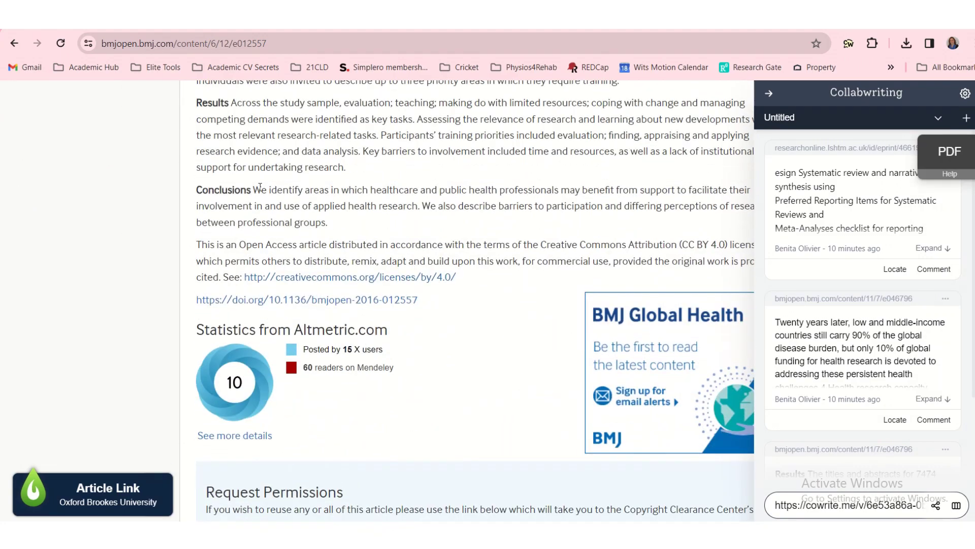
pyautogui.moveTo(254, 190); pyautogui.dragTo(339, 223)
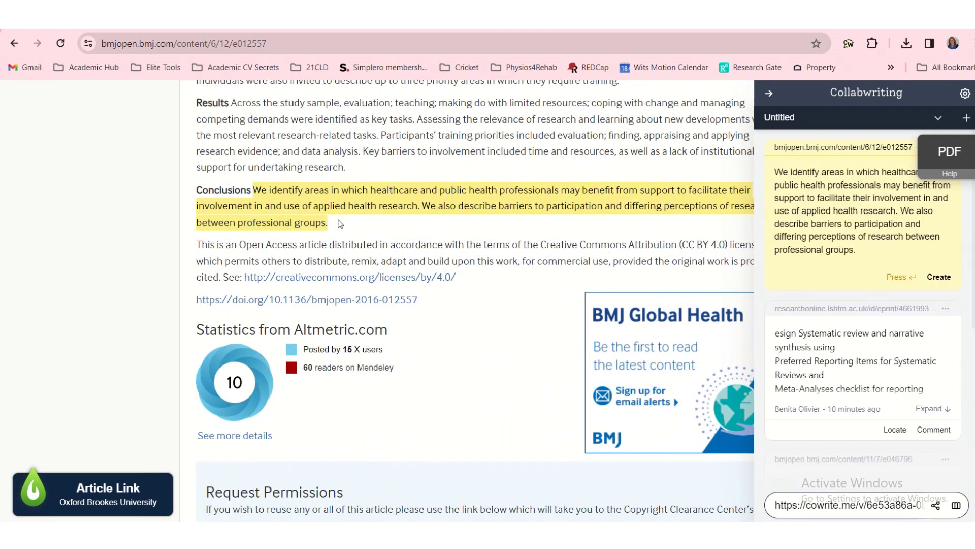
pyautogui.click(945, 279)
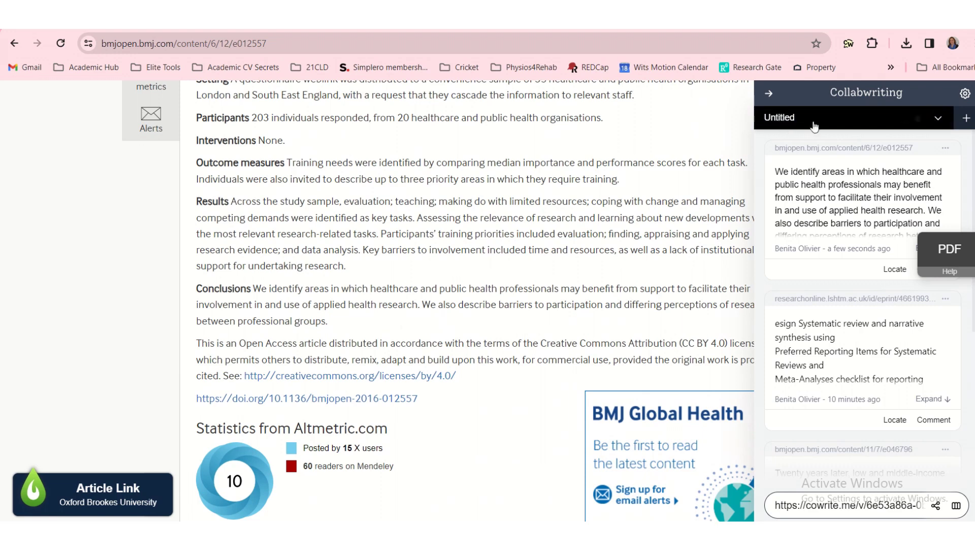
# Rename the Untitled topic to 'Research Capacity'
pyautogui.click(939, 120)
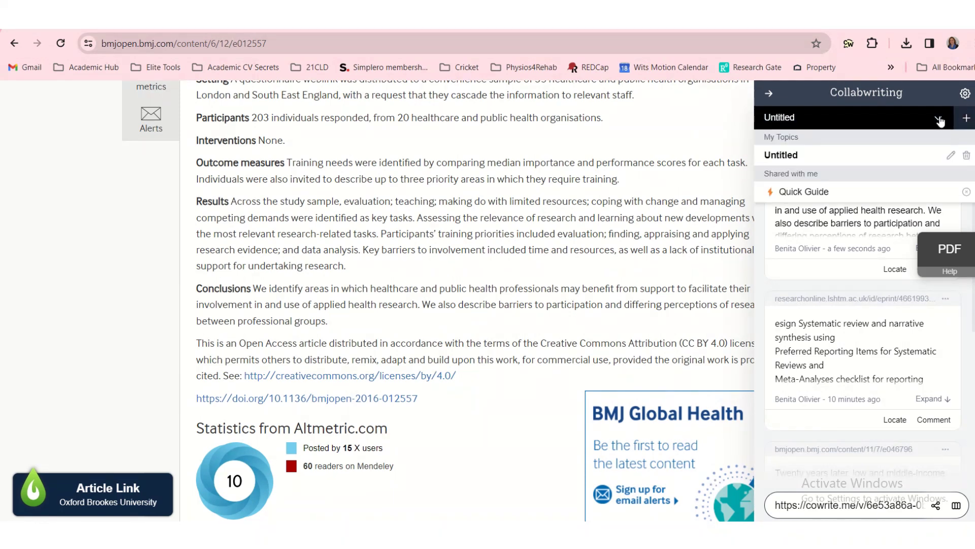
pyautogui.click(951, 157)
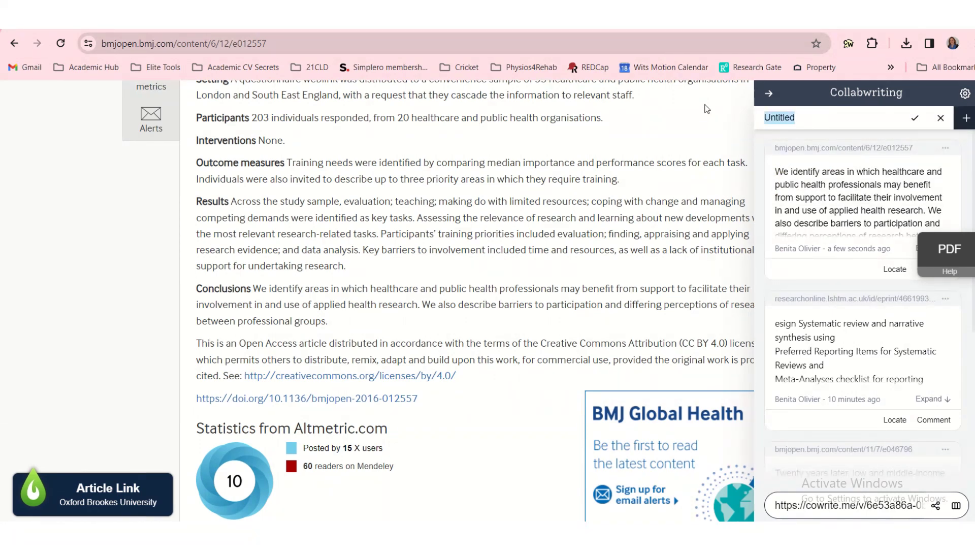
pyautogui.write('Research Capacity')
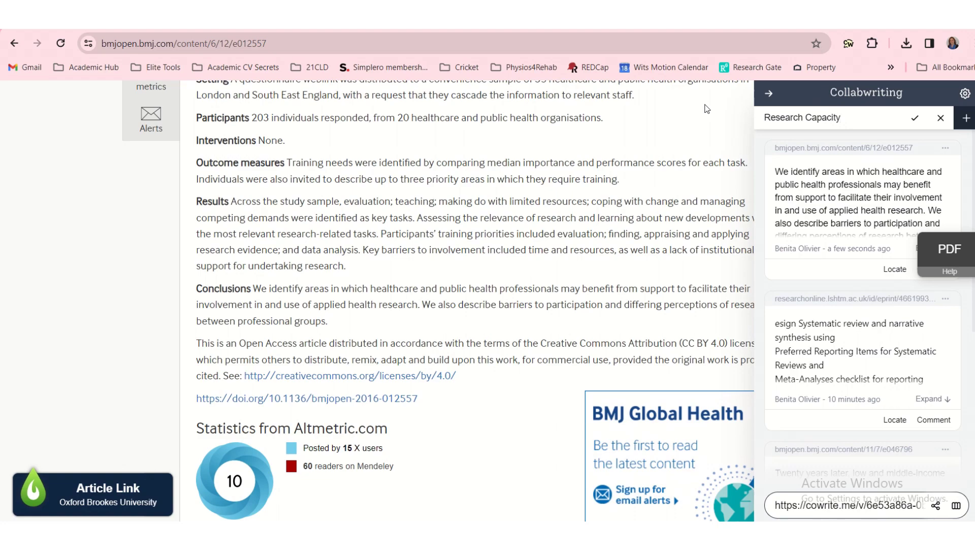
pyautogui.click(915, 118)
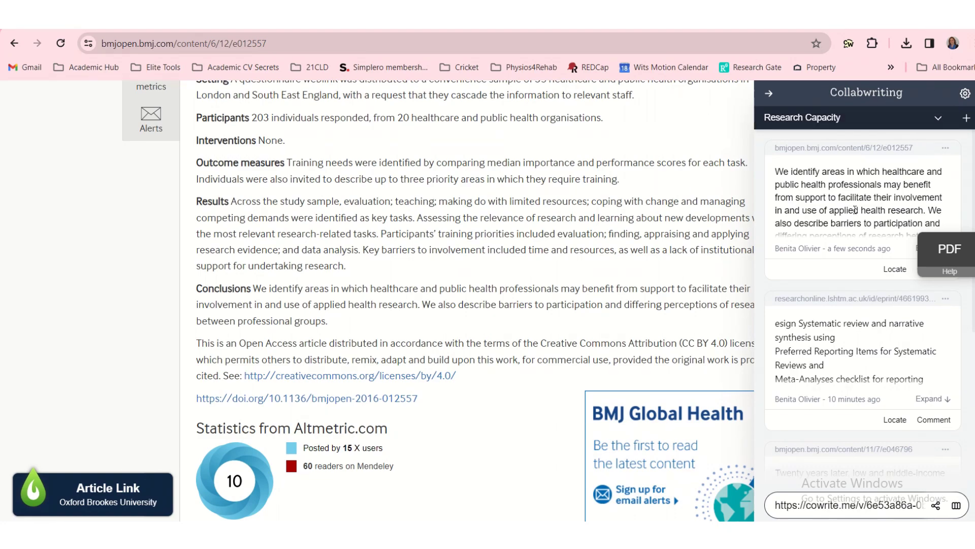
# Save the REDCap paragraph from the Oxford survey tools page as a snippet in Research Capacity
pyautogui.click(15, 43)
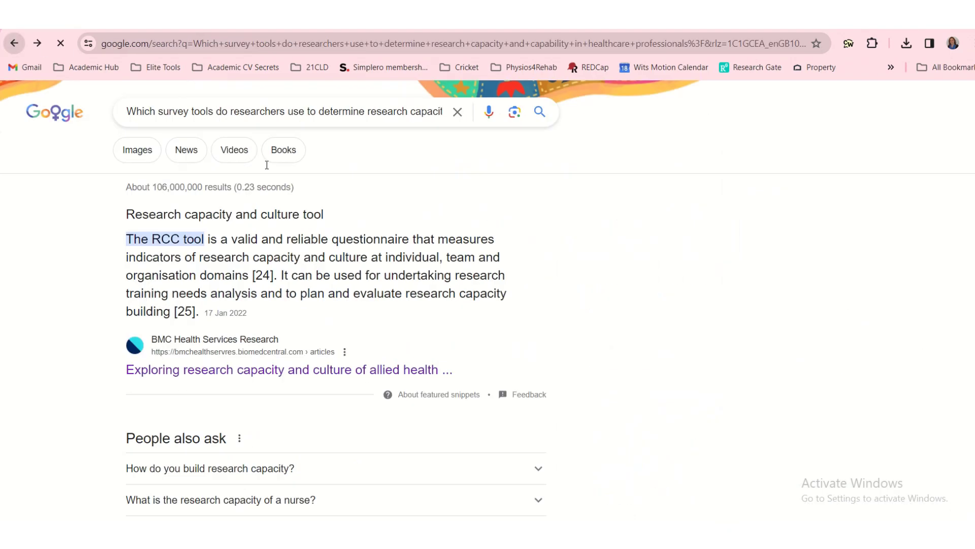
pyautogui.scroll(-3, 425, 287)
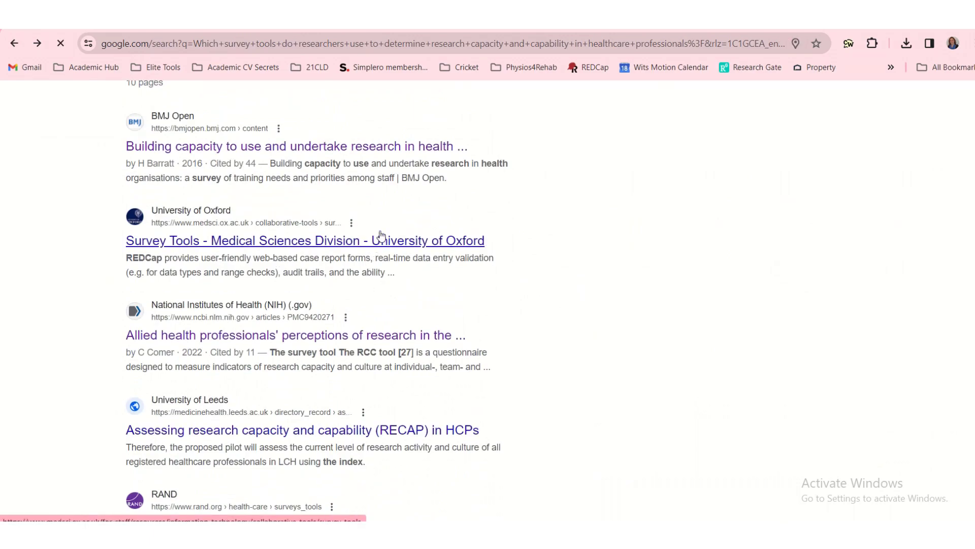
pyautogui.scroll(-5, 449, 185)
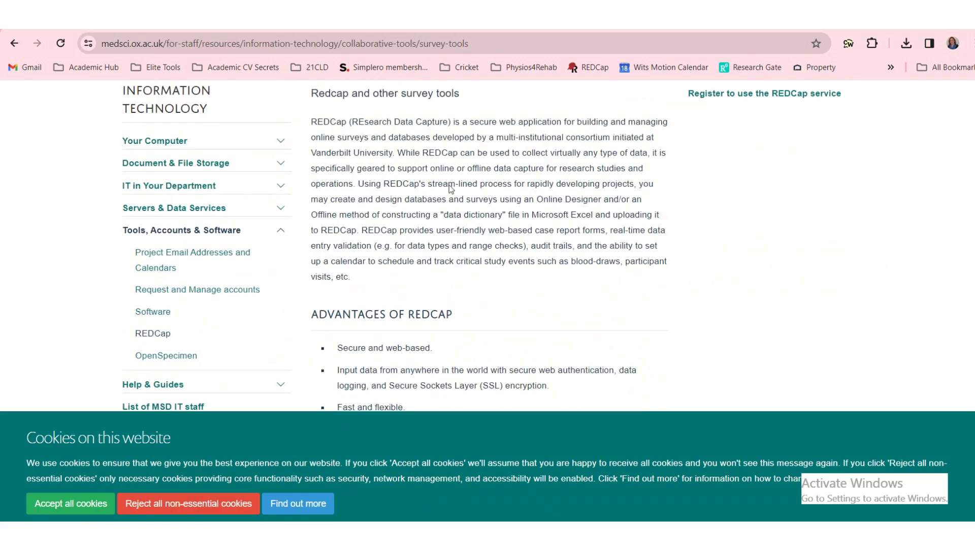
pyautogui.click(849, 44)
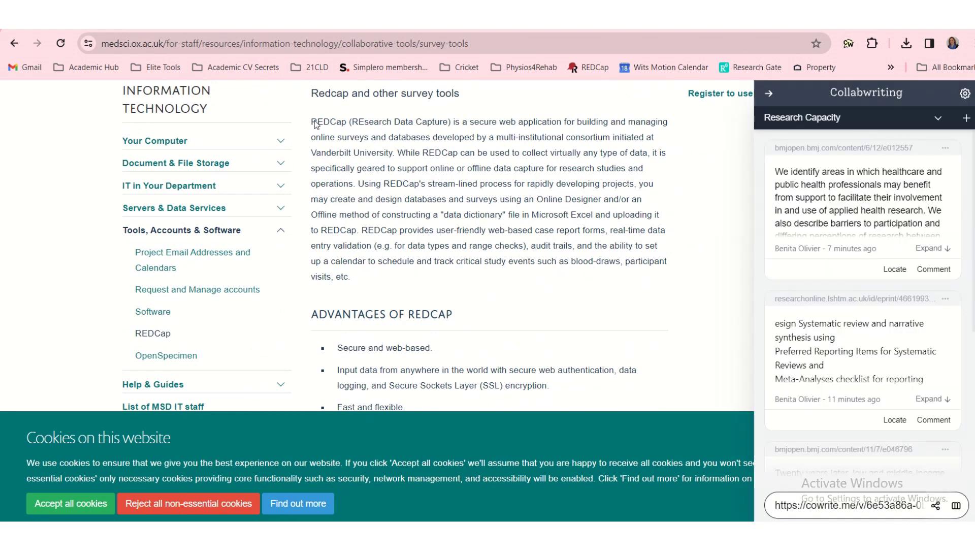
pyautogui.moveTo(314, 123); pyautogui.dragTo(375, 280)
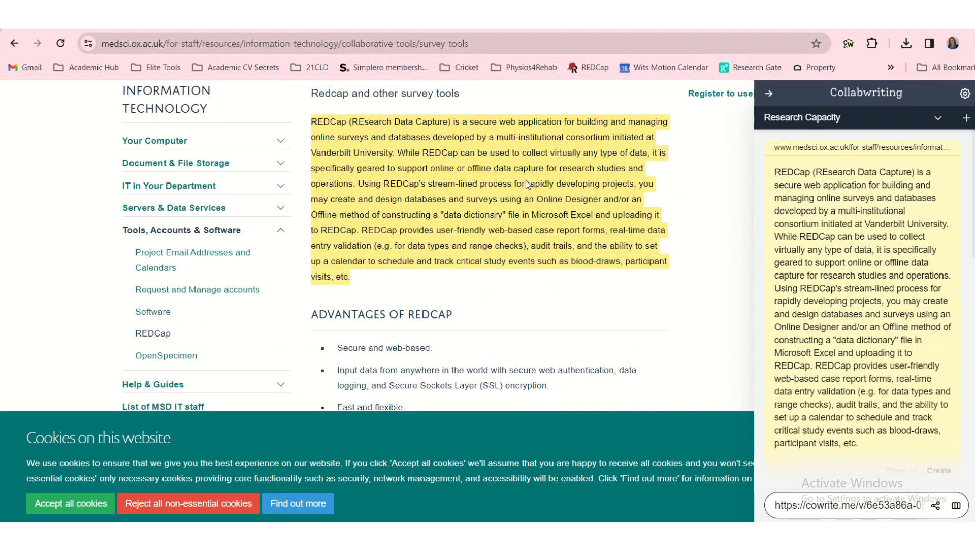
pyautogui.scroll(-3, 921, 448)
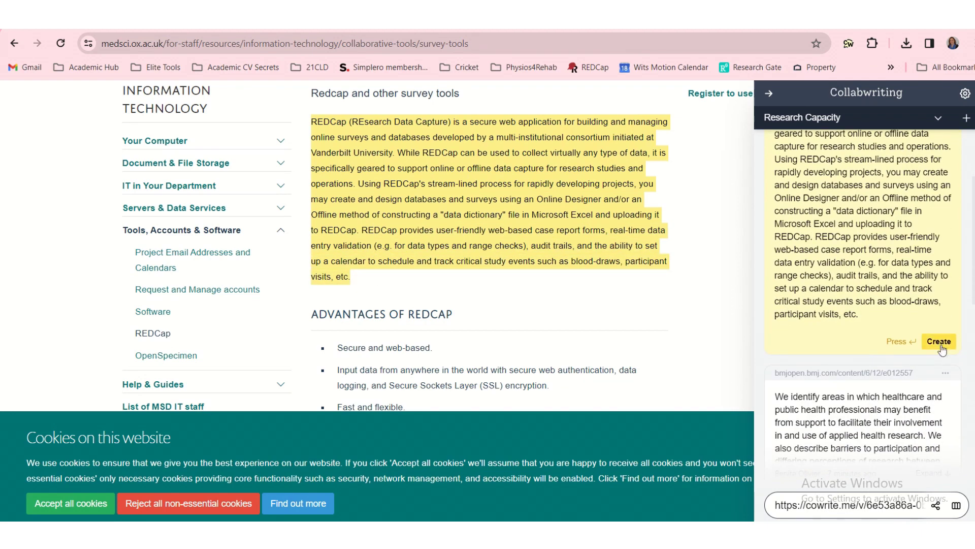
pyautogui.click(938, 119)
pyautogui.click(939, 120)
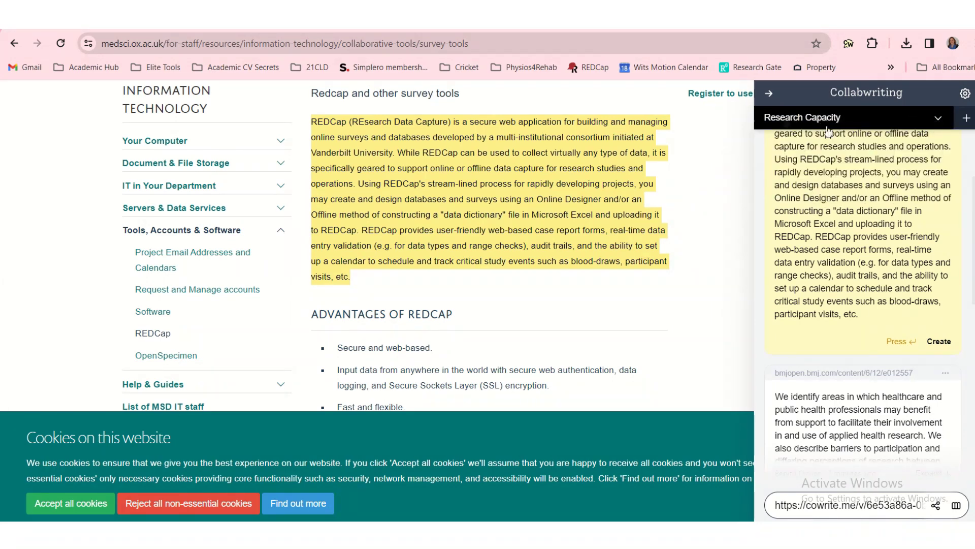
pyautogui.click(949, 346)
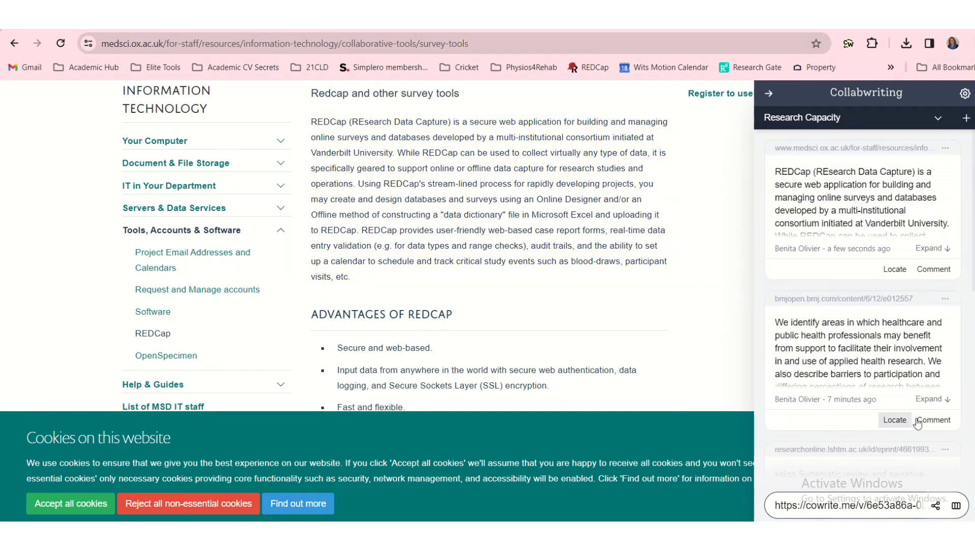
# Return to the Google search results and scroll through them
pyautogui.scroll(-1, 275, 305)
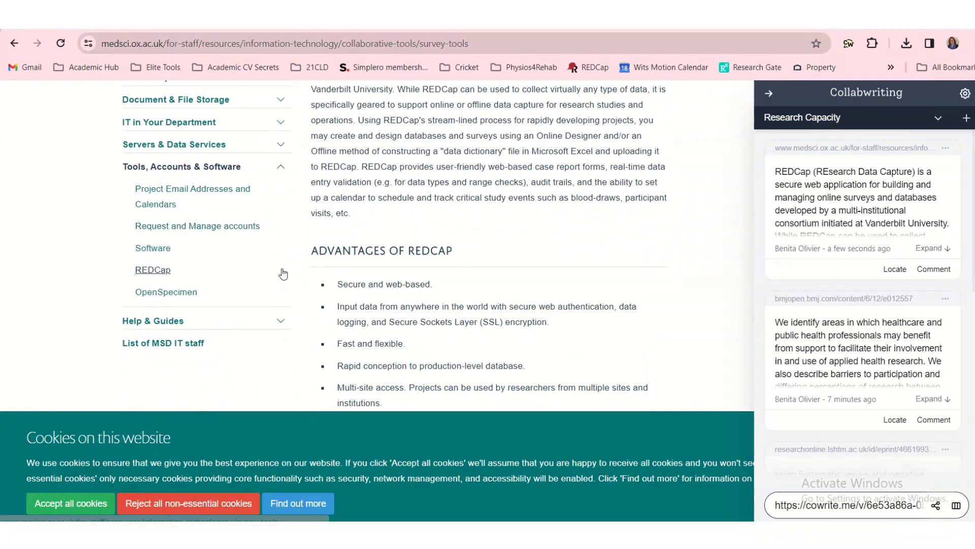
pyautogui.scroll(5, 283, 273)
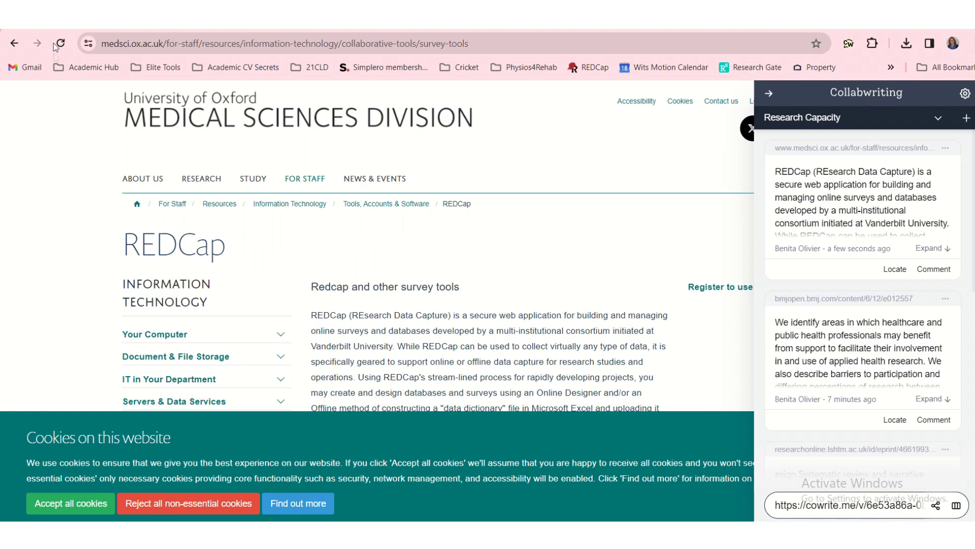
pyautogui.click(14, 43)
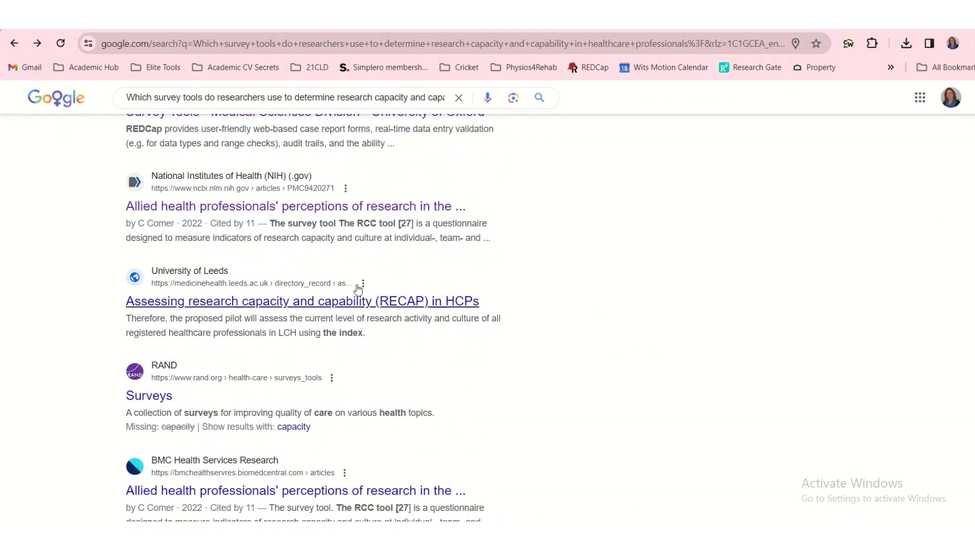
pyautogui.scroll(-4, 369, 219)
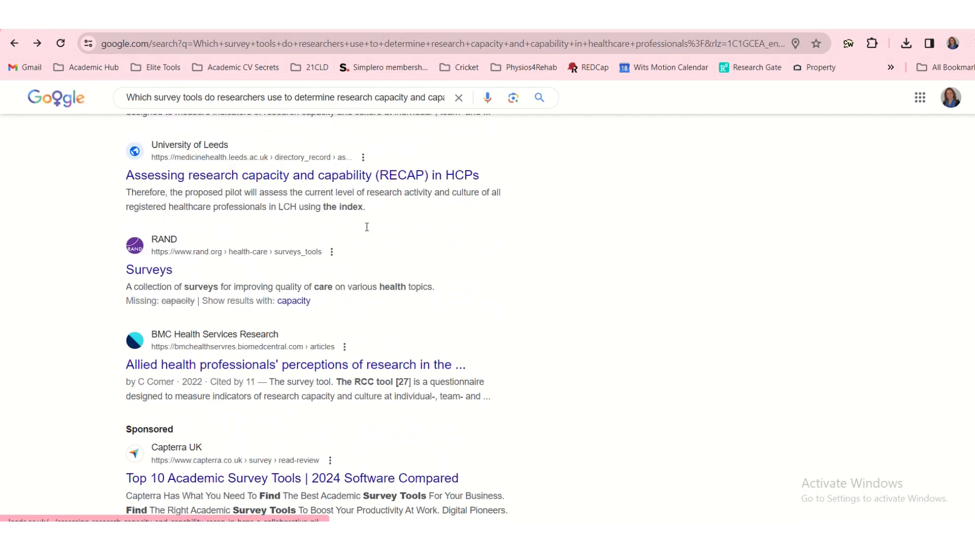
pyautogui.scroll(2, 368, 234)
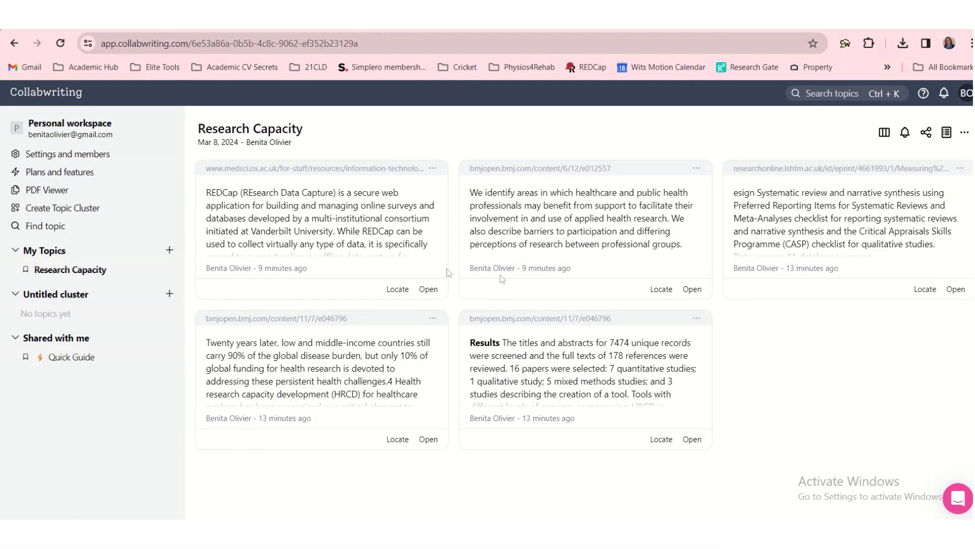
# Locate the REDCap snippet's source on the Oxford page, then return to the Research Capacity topic
pyautogui.moveTo(201, 130); pyautogui.dragTo(306, 128)
pyautogui.click(307, 128)
pyautogui.click(398, 289)
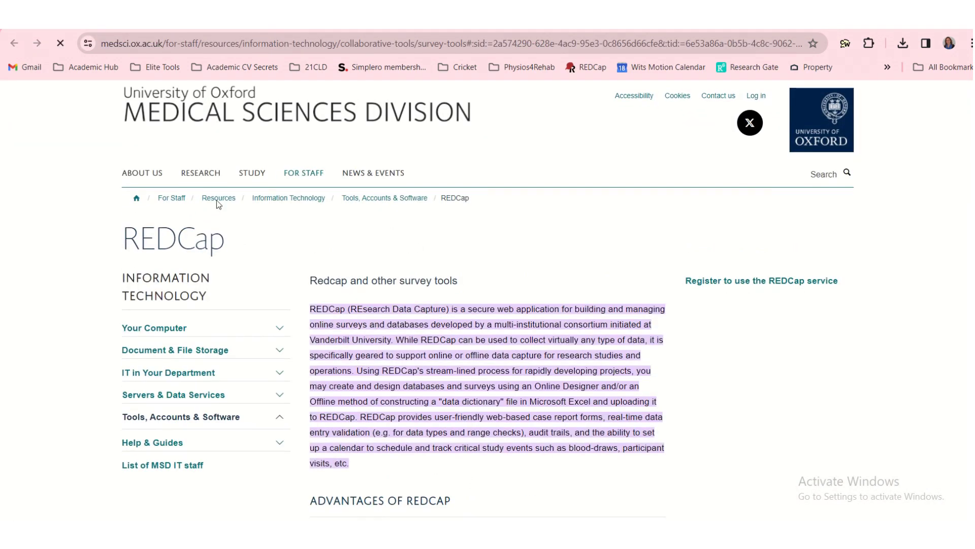
pyautogui.hotkey('alt', 'Left')
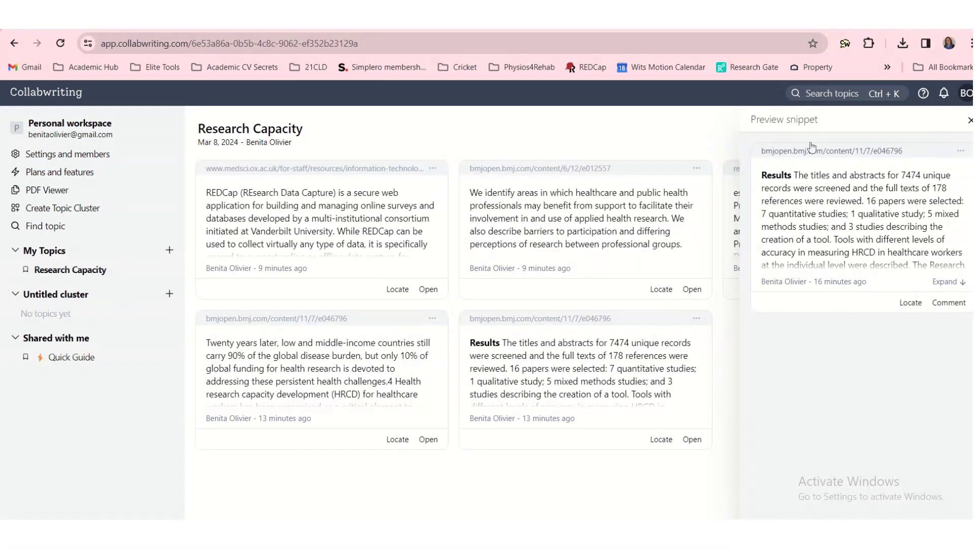
# Post 'briliant stats idea' on the Results snippet, glance at the Twenty years later snippet, close the preview
pyautogui.click(949, 303)
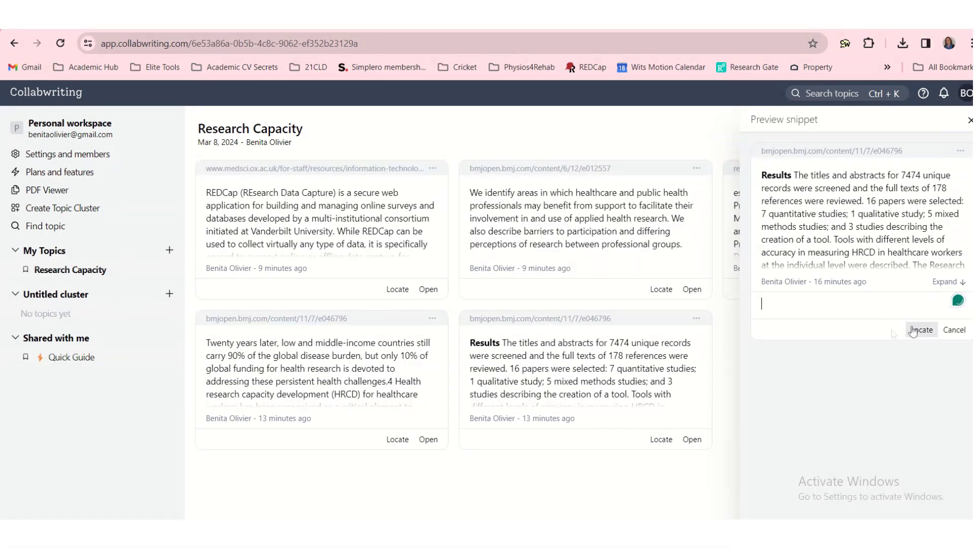
pyautogui.write('bri')
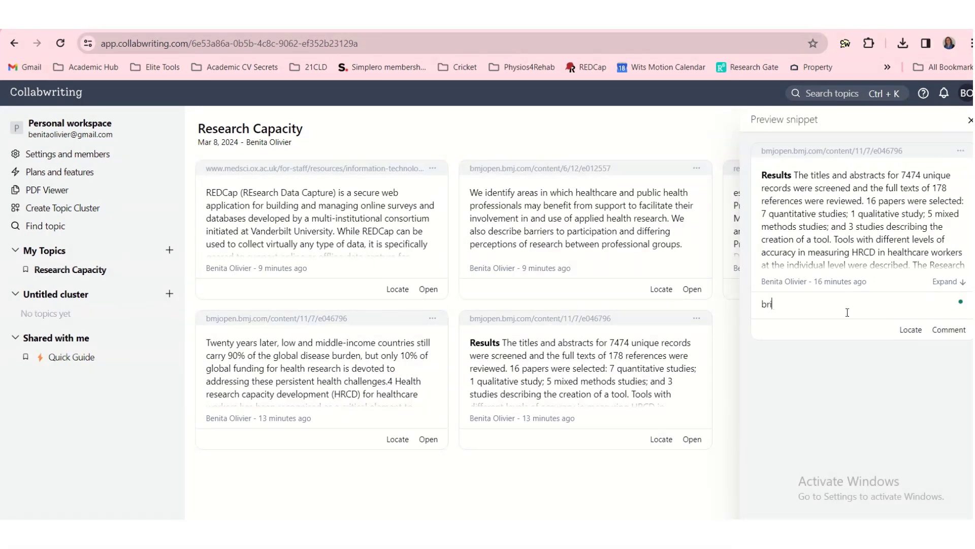
pyautogui.write('liant stats idea')
pyautogui.click(948, 329)
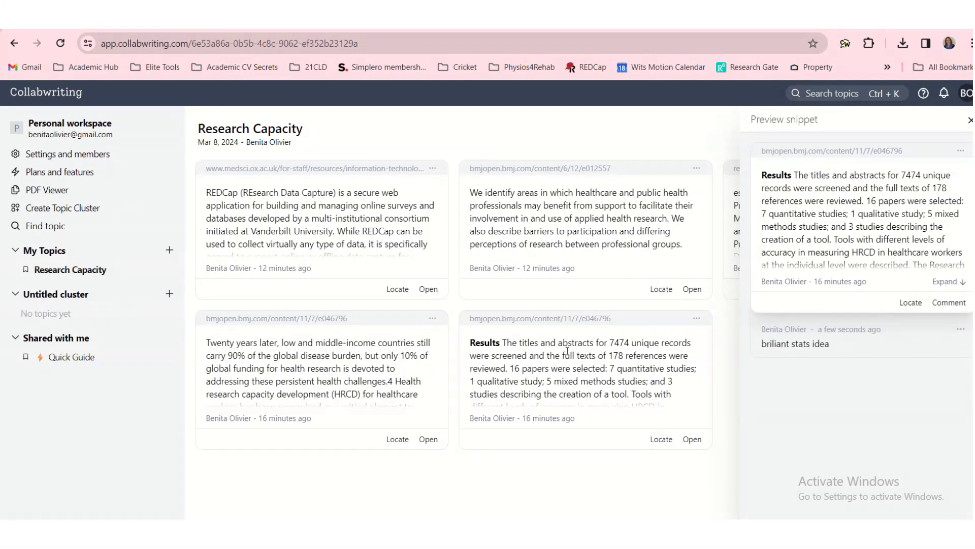
pyautogui.click(428, 440)
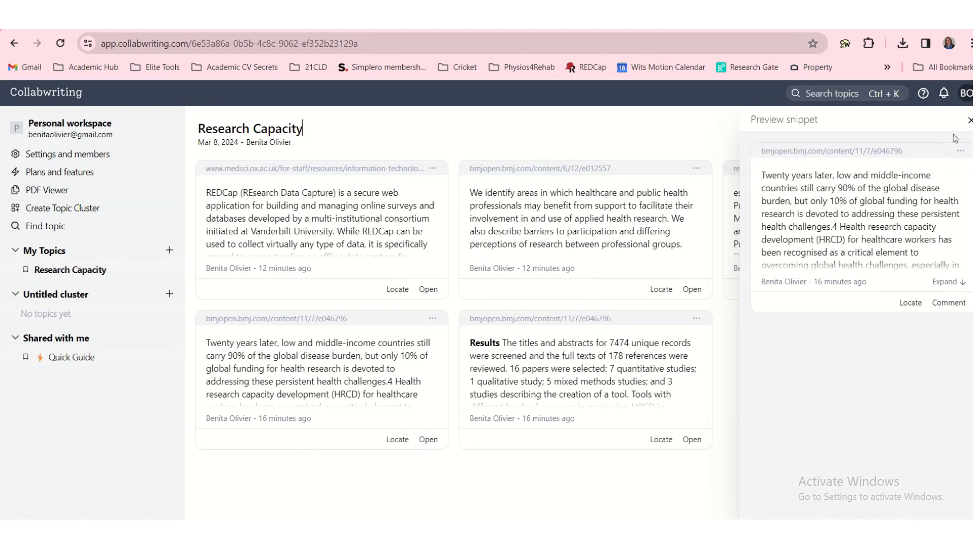
pyautogui.click(970, 121)
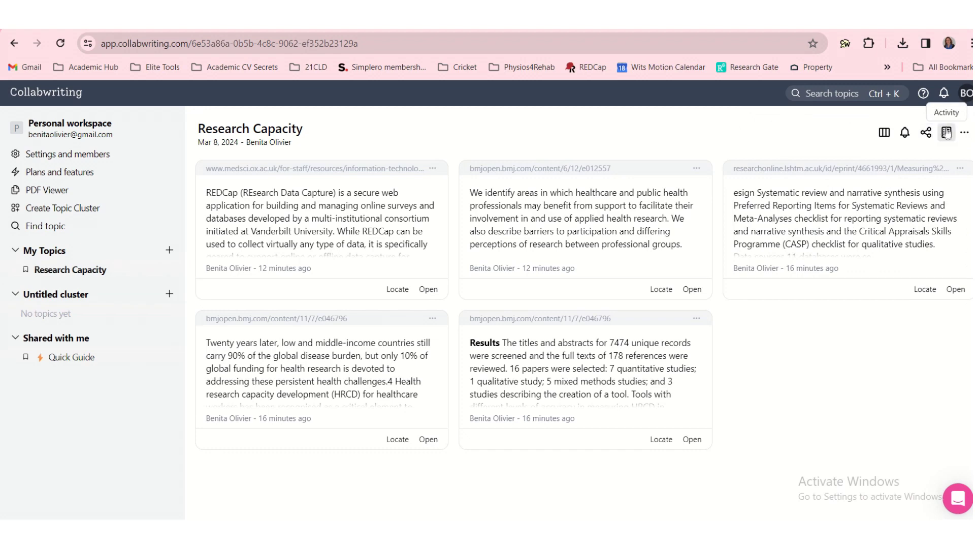
# Choose Copy Snippets from the Research Capacity topic's More options menu, then switch to Word
pyautogui.click(946, 133)
pyautogui.click(970, 120)
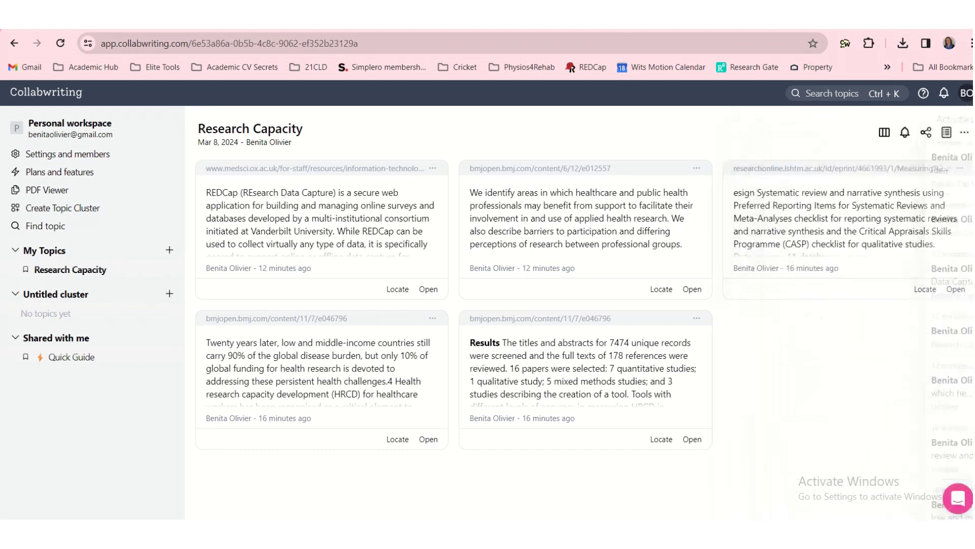
pyautogui.click(965, 132)
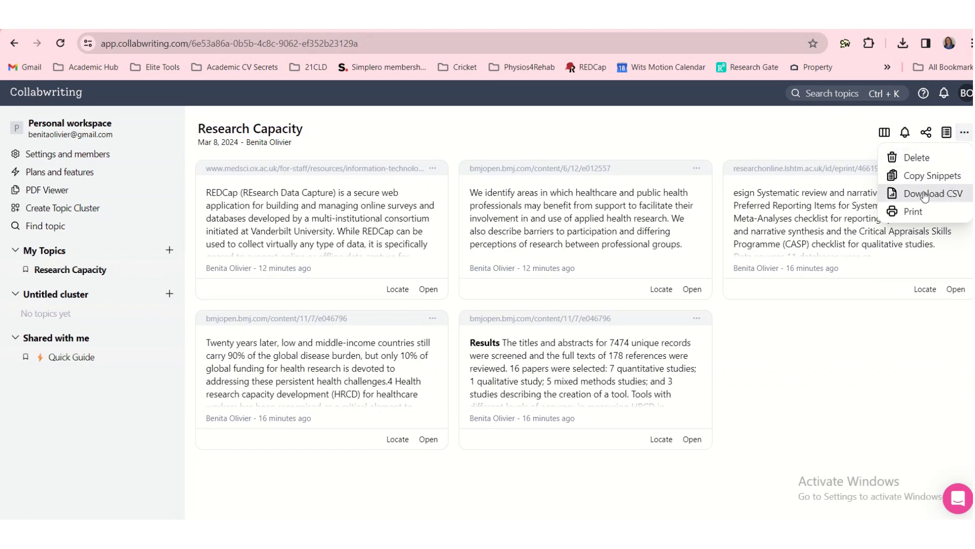
pyautogui.click(964, 133)
pyautogui.click(965, 133)
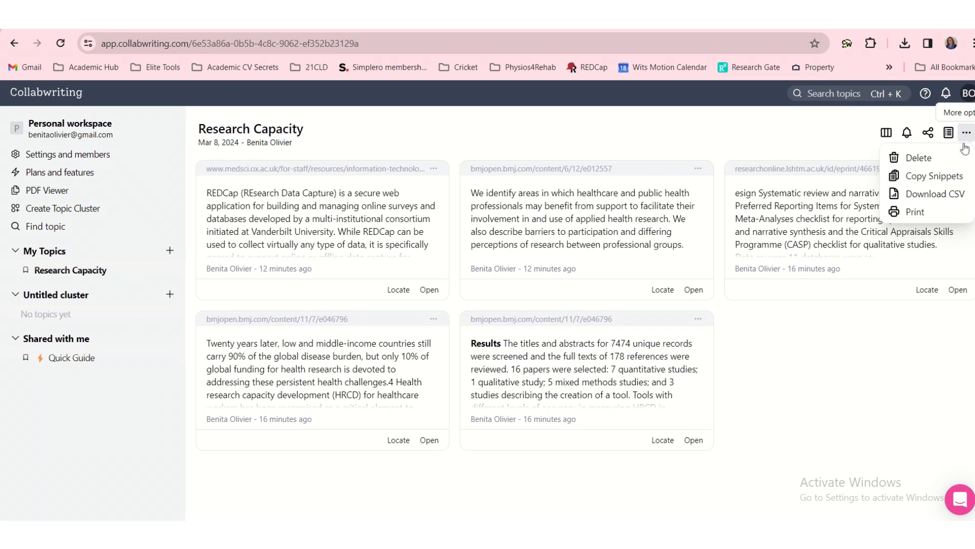
pyautogui.click(945, 178)
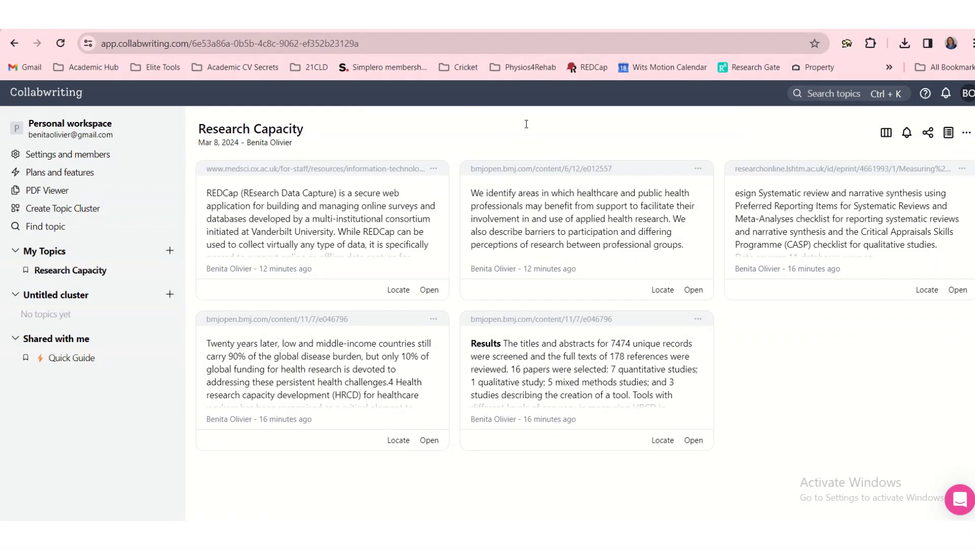
pyautogui.hotkey('alt', 'Tab')
# Paste the Research Capacity snippets into the Word document and review the title and entries
pyautogui.hotkey('ctrl', 'v')
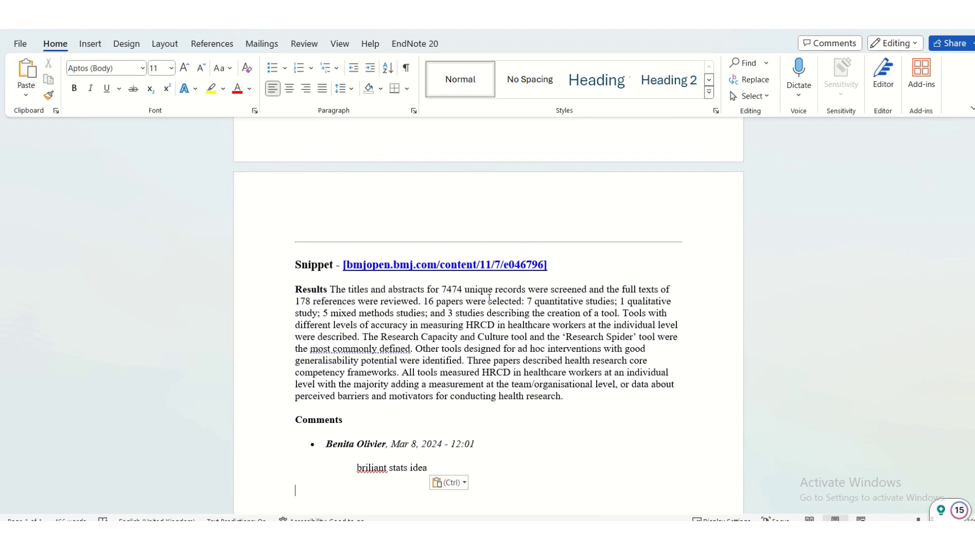
pyautogui.scroll(2, 495, 284)
pyautogui.scroll(6, 426, 332)
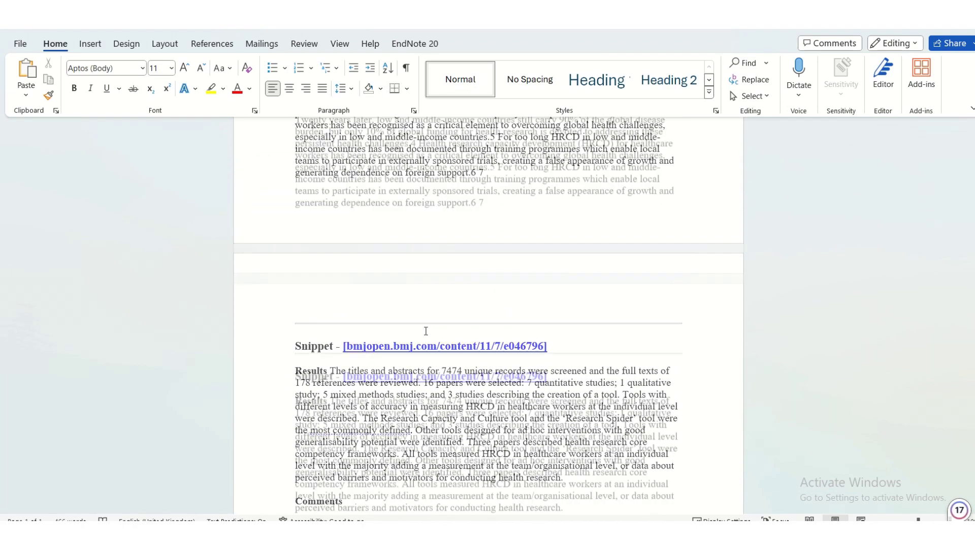
pyautogui.scroll(3, 444, 253)
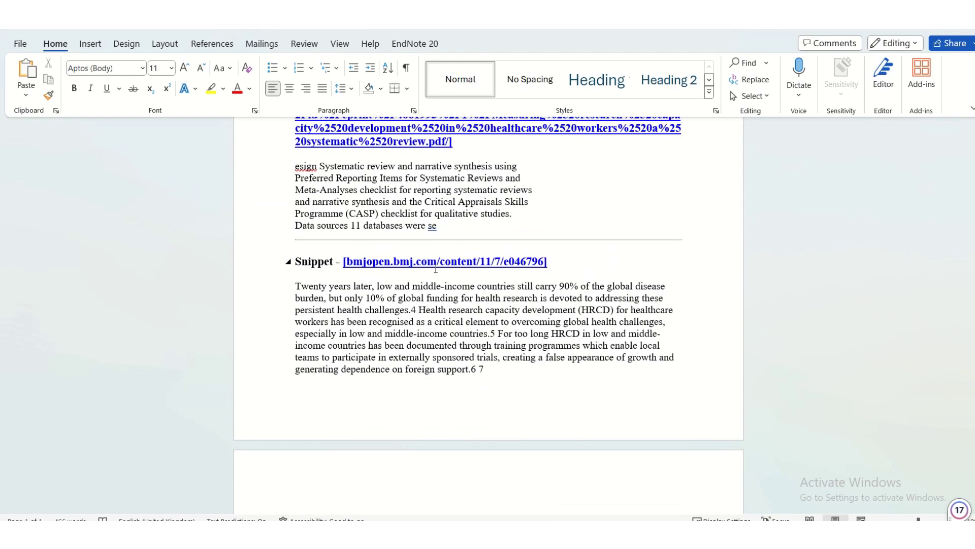
pyautogui.scroll(5, 418, 216)
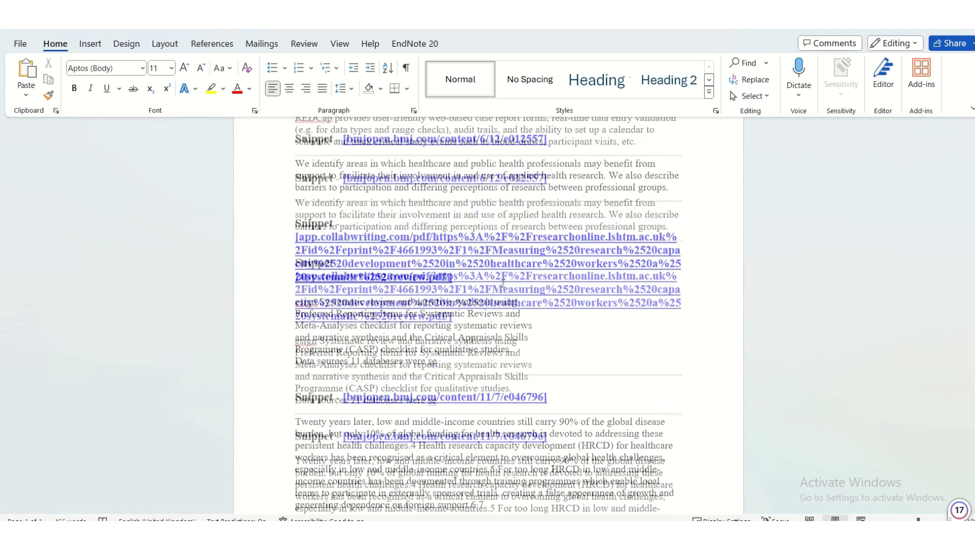
pyautogui.scroll(4, 457, 283)
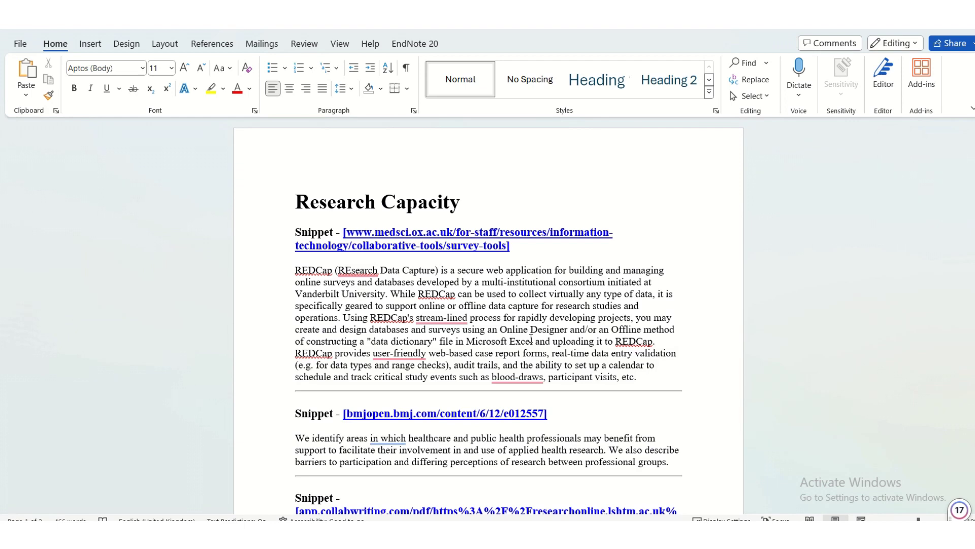
pyautogui.click(442, 318)
pyautogui.scroll(-5, 620, 436)
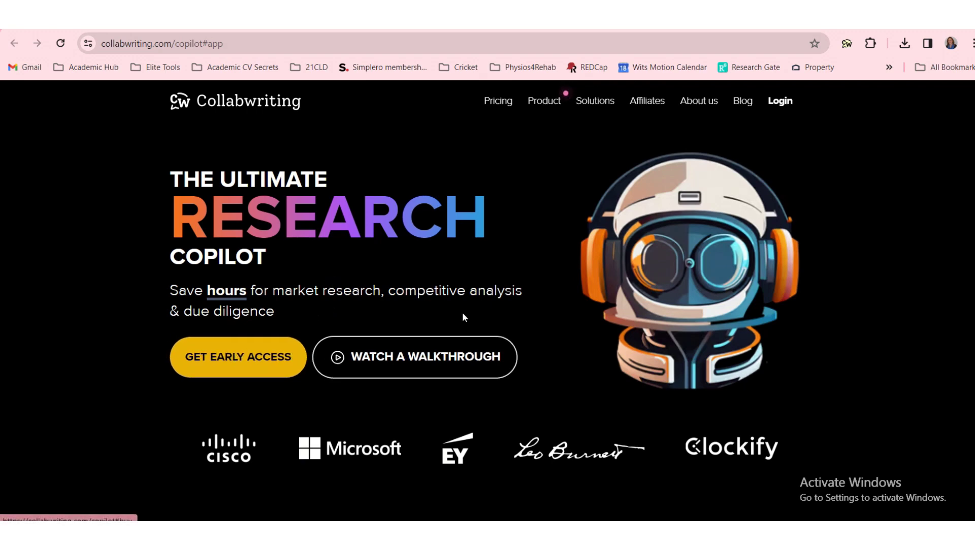
# Scroll the Copilot landing page down to the 'What shall we research today?' box
pyautogui.scroll(-7, 589, 271)
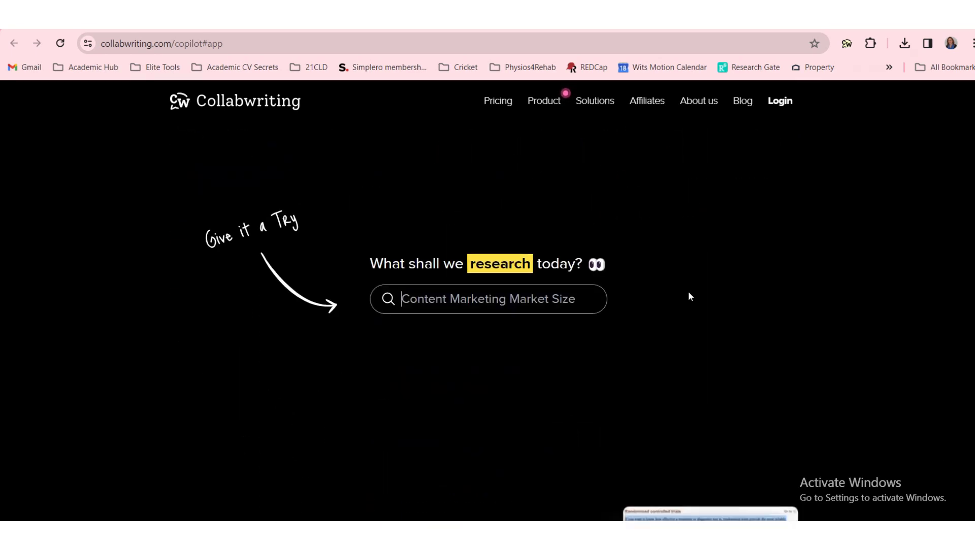
# Ask Copilot the pasted question on survey tools measuring healthcare research capacity, then save it as a topic report
pyautogui.click(487, 295)
pyautogui.hotkey('ctrl', 'v')
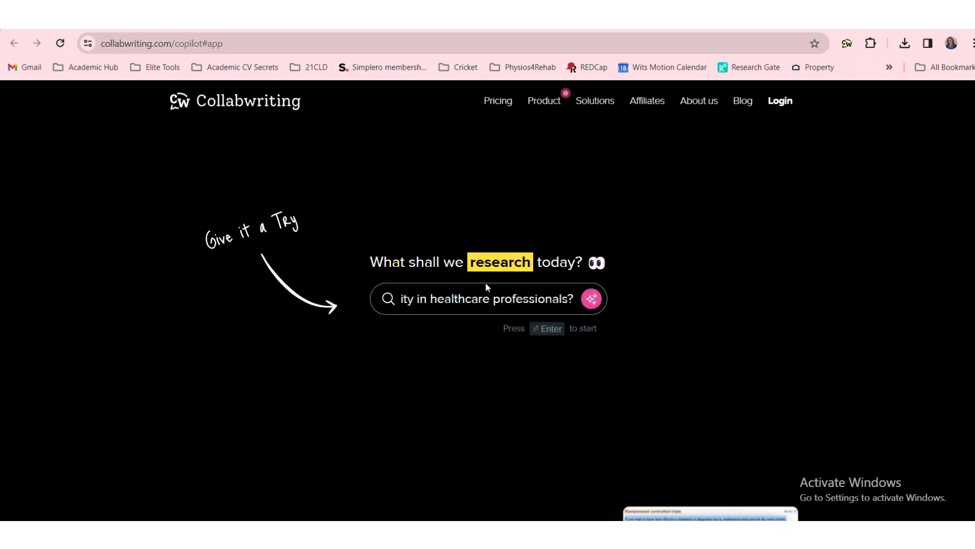
pyautogui.click(591, 299)
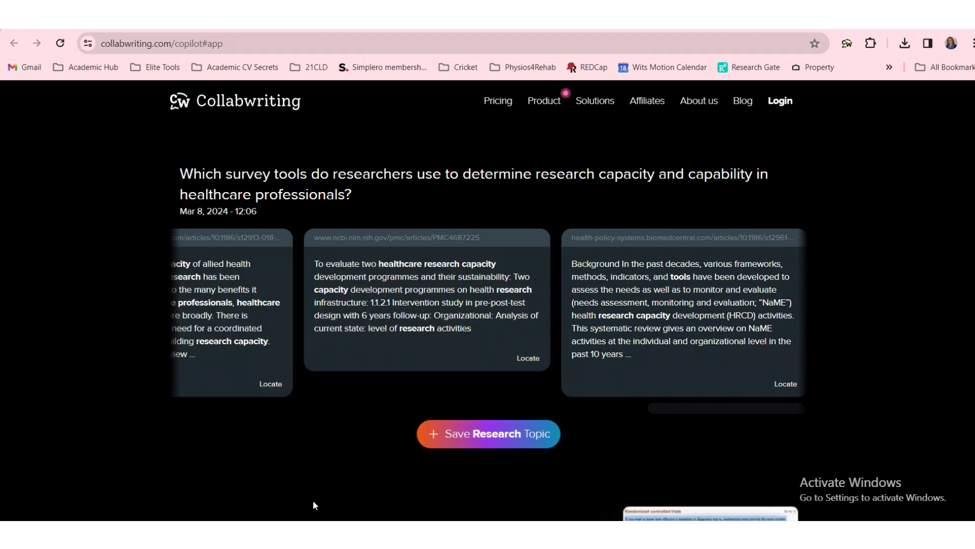
pyautogui.click(508, 438)
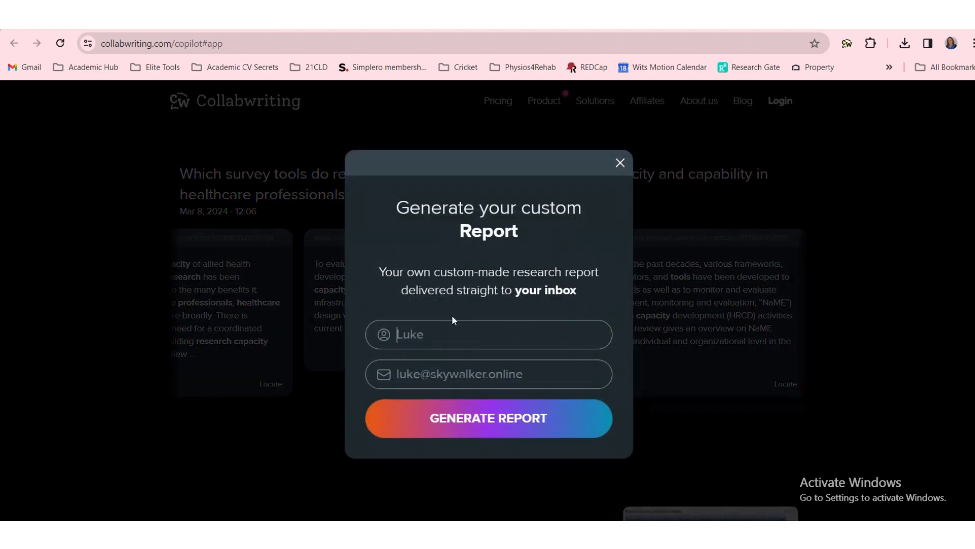
# Dismiss the report form and review the Report Preview's quoted sources down to the NCBI article
pyautogui.click(620, 164)
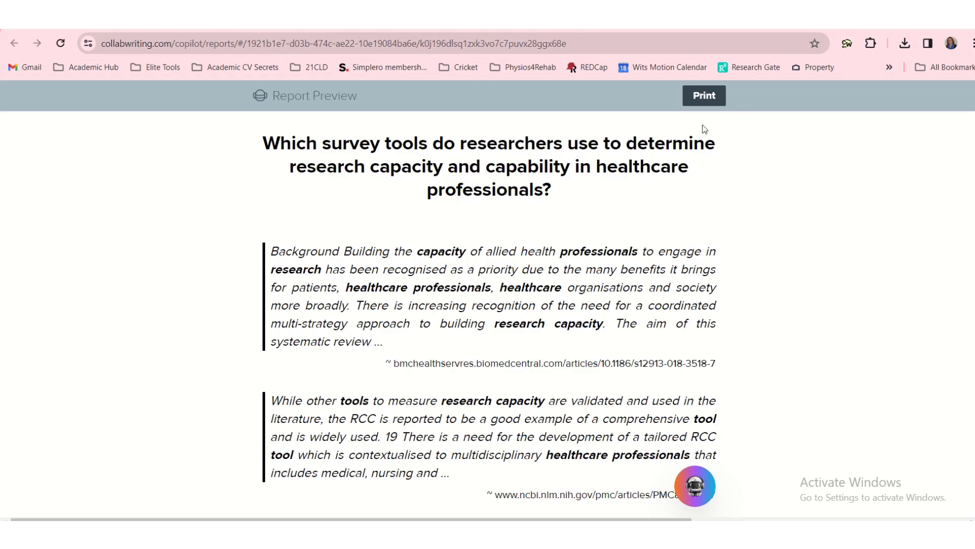
pyautogui.scroll(-2, 446, 196)
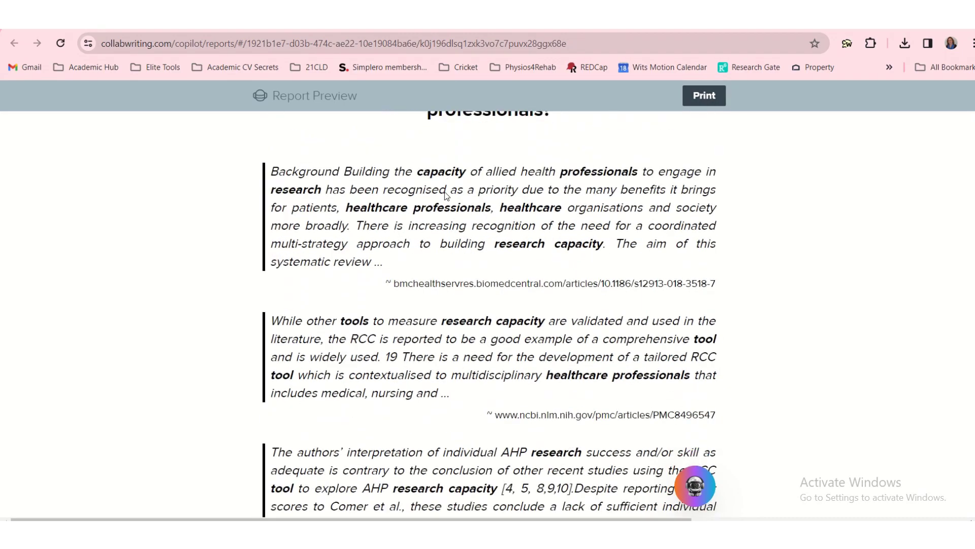
pyautogui.scroll(-5, 445, 195)
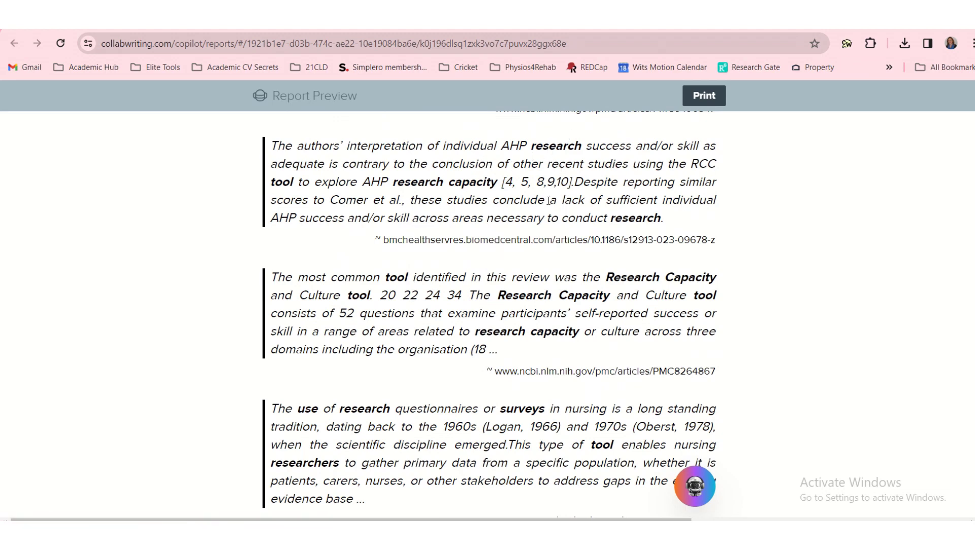
pyautogui.scroll(-2, 612, 203)
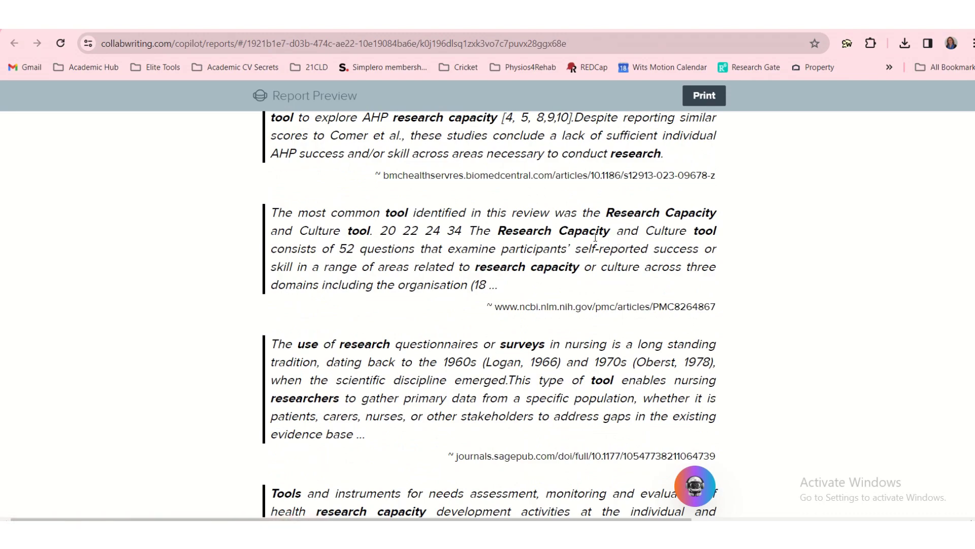
pyautogui.scroll(-2, 556, 269)
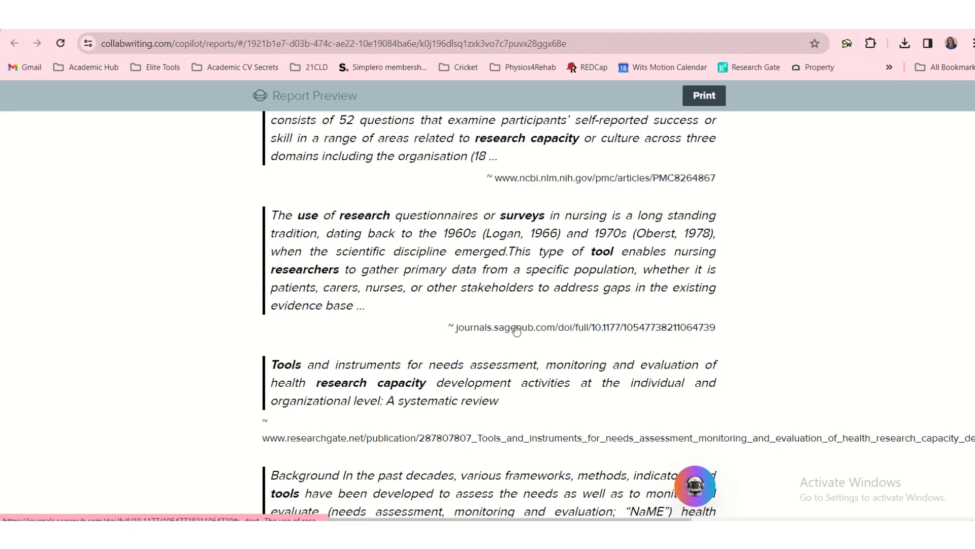
pyautogui.scroll(-2, 511, 335)
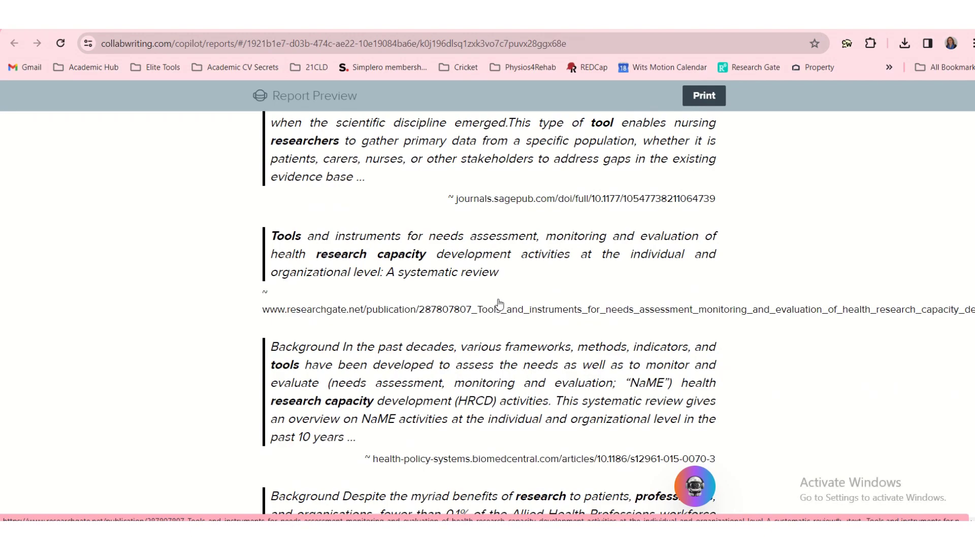
pyautogui.scroll(-4, 484, 328)
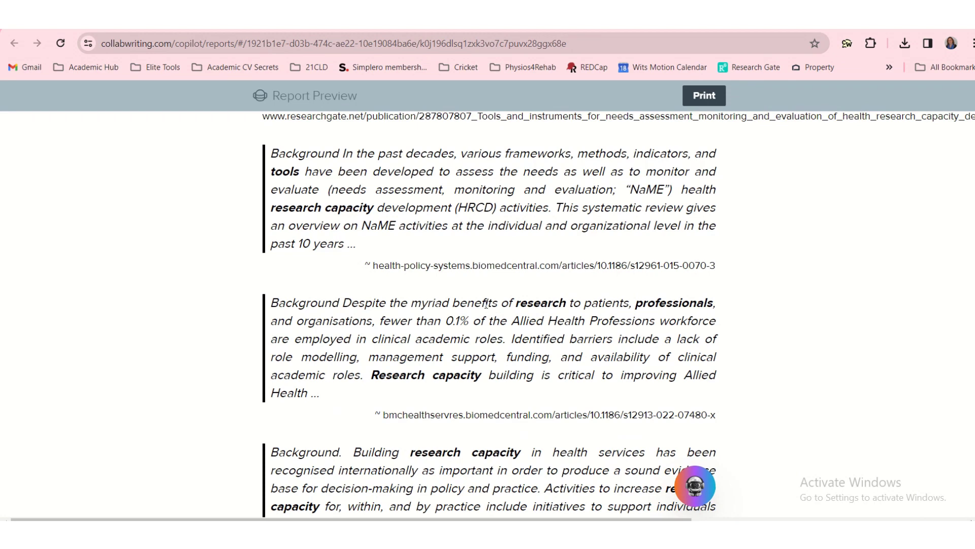
pyautogui.scroll(-5, 486, 304)
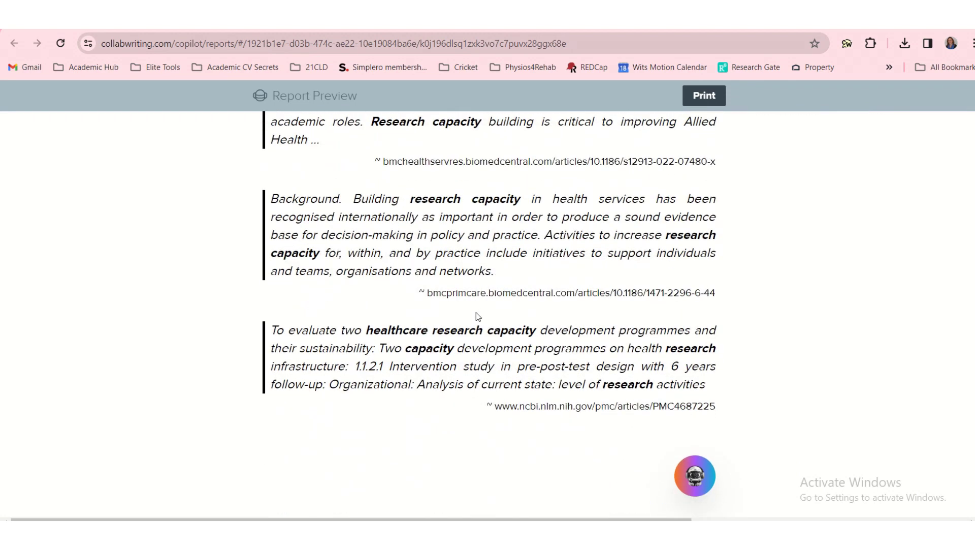